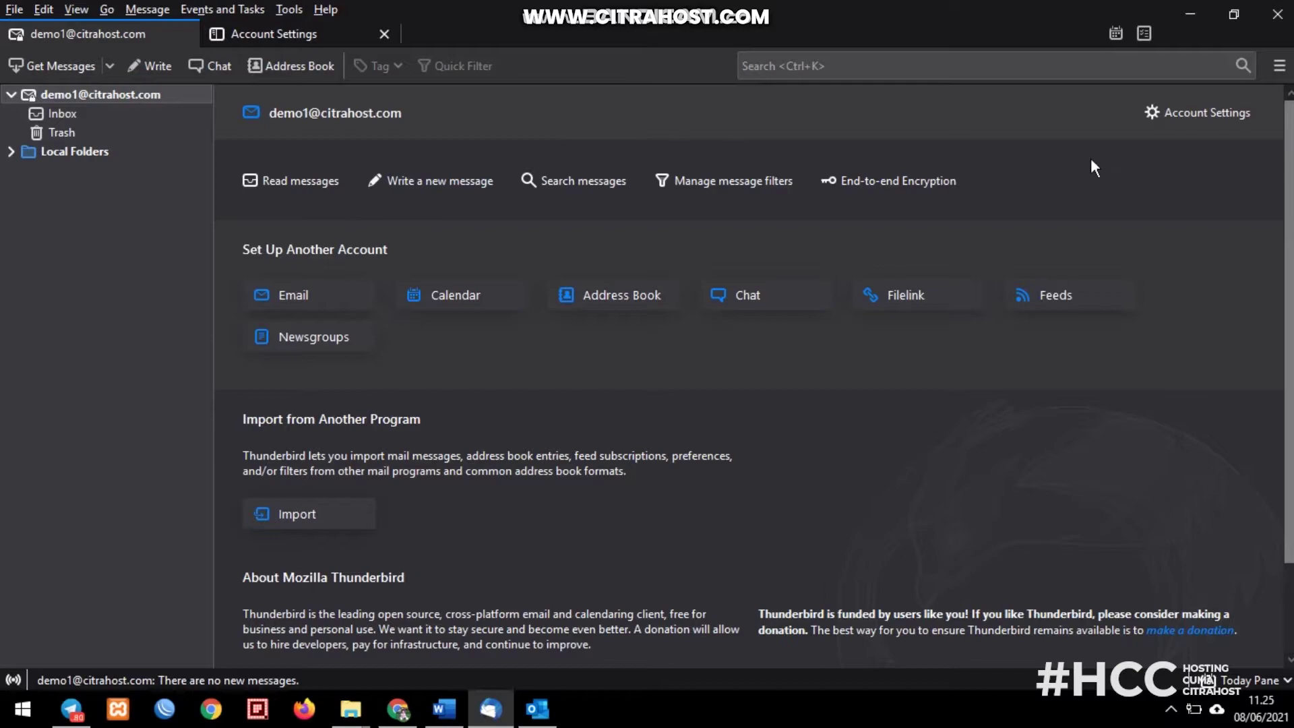
- Turn off 'Leave messages on server' in the Thunderbird POP account's Server Settings
click(1169, 118)
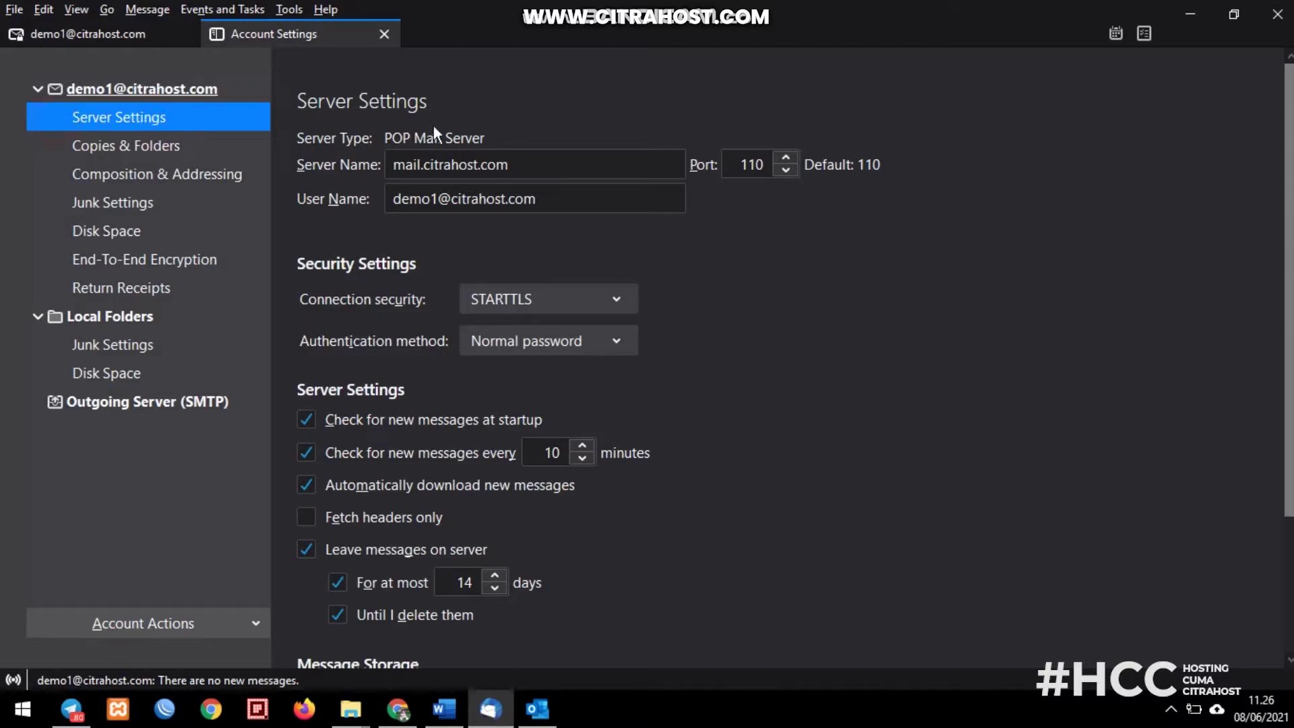
scroll(453, 141, down, 5)
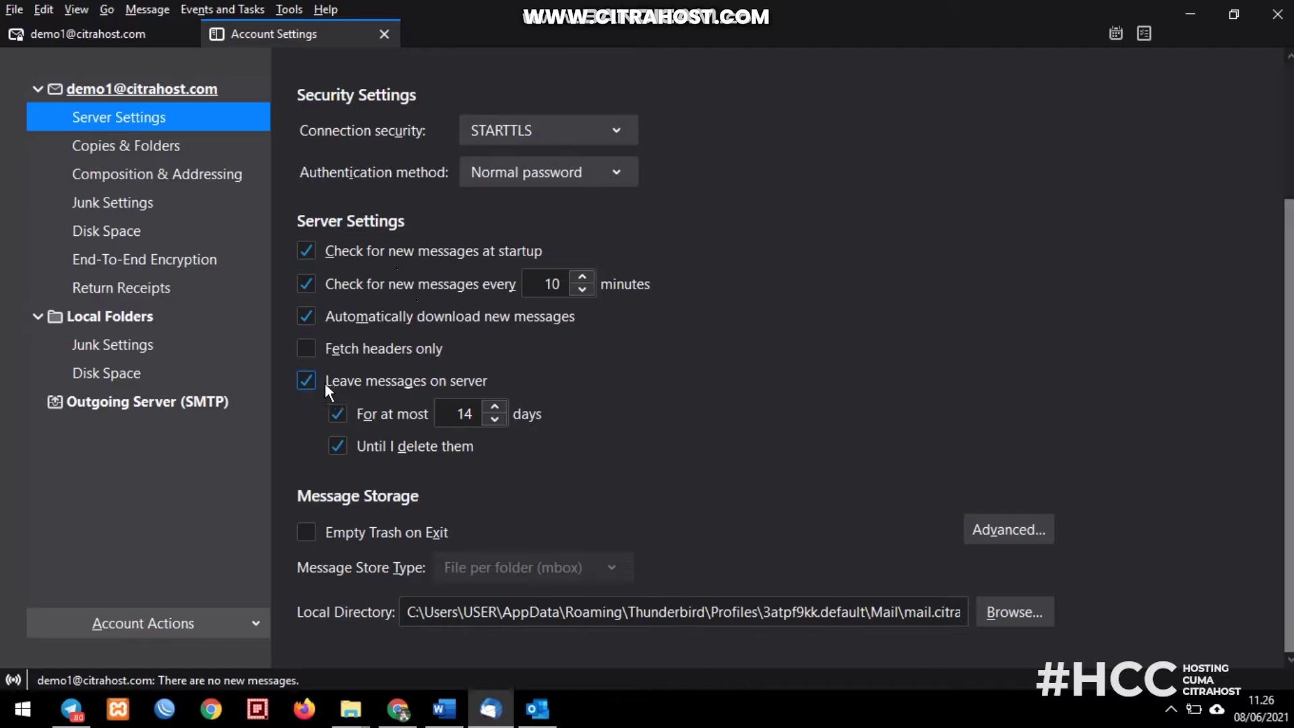
click(306, 381)
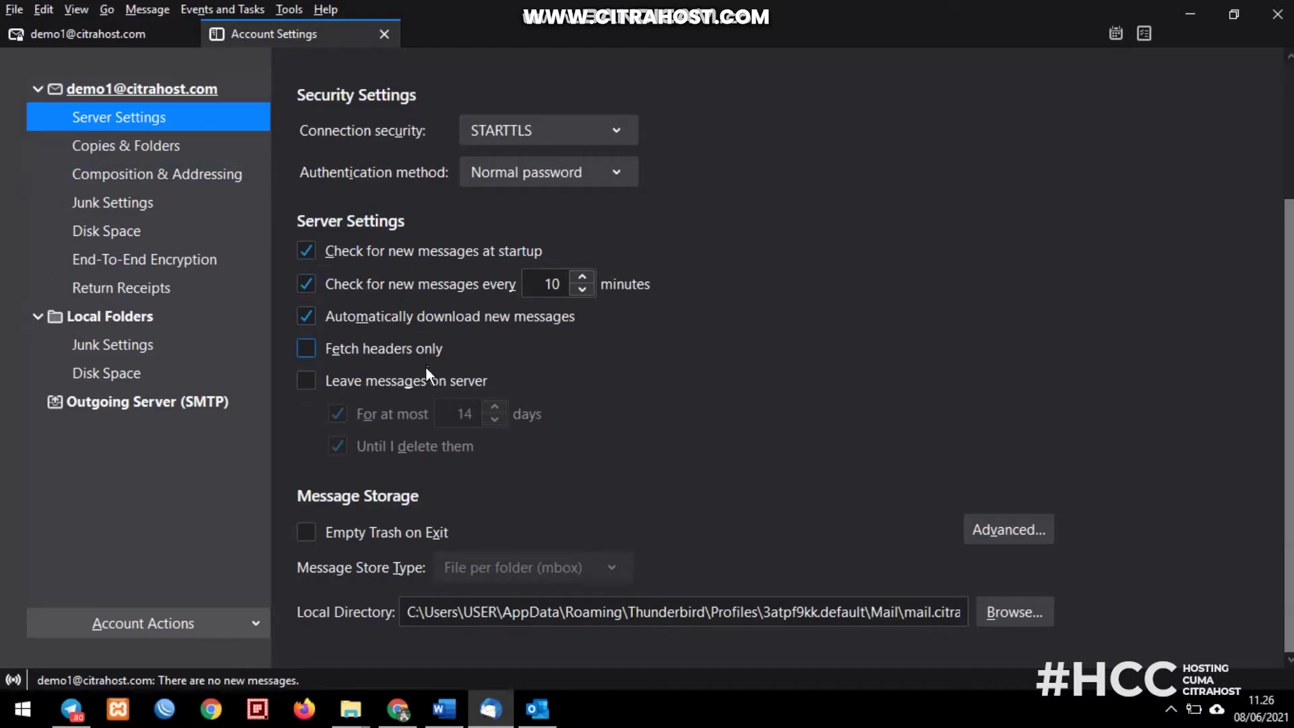
click(139, 35)
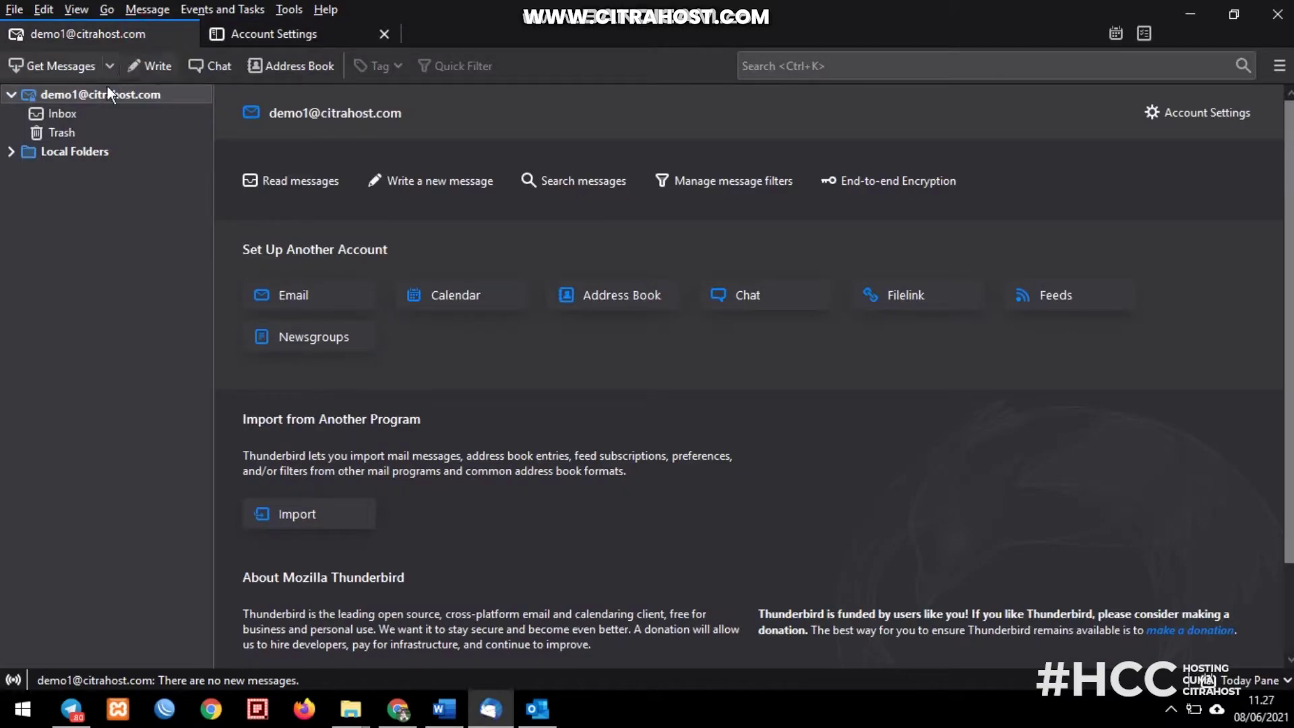
- Download the new 'test' message into Thunderbird's Inbox, then bring the Roundcube webmail browser forward
click(75, 67)
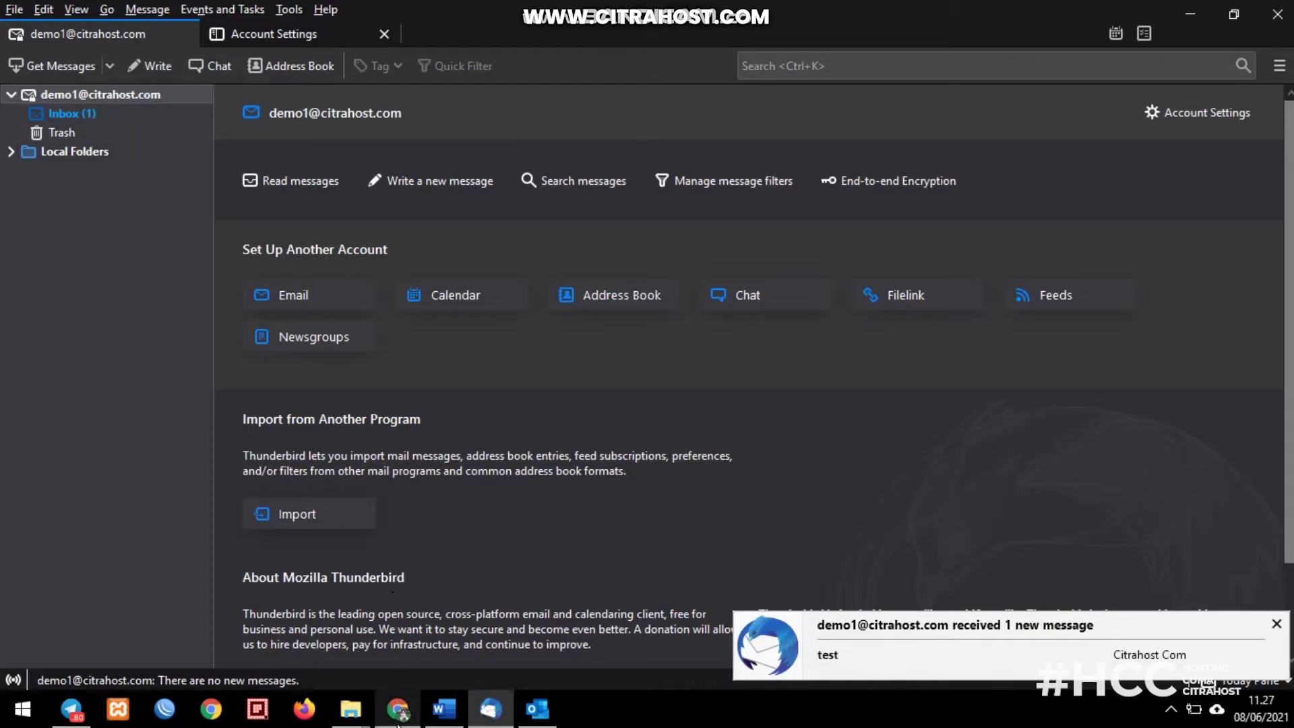
click(98, 111)
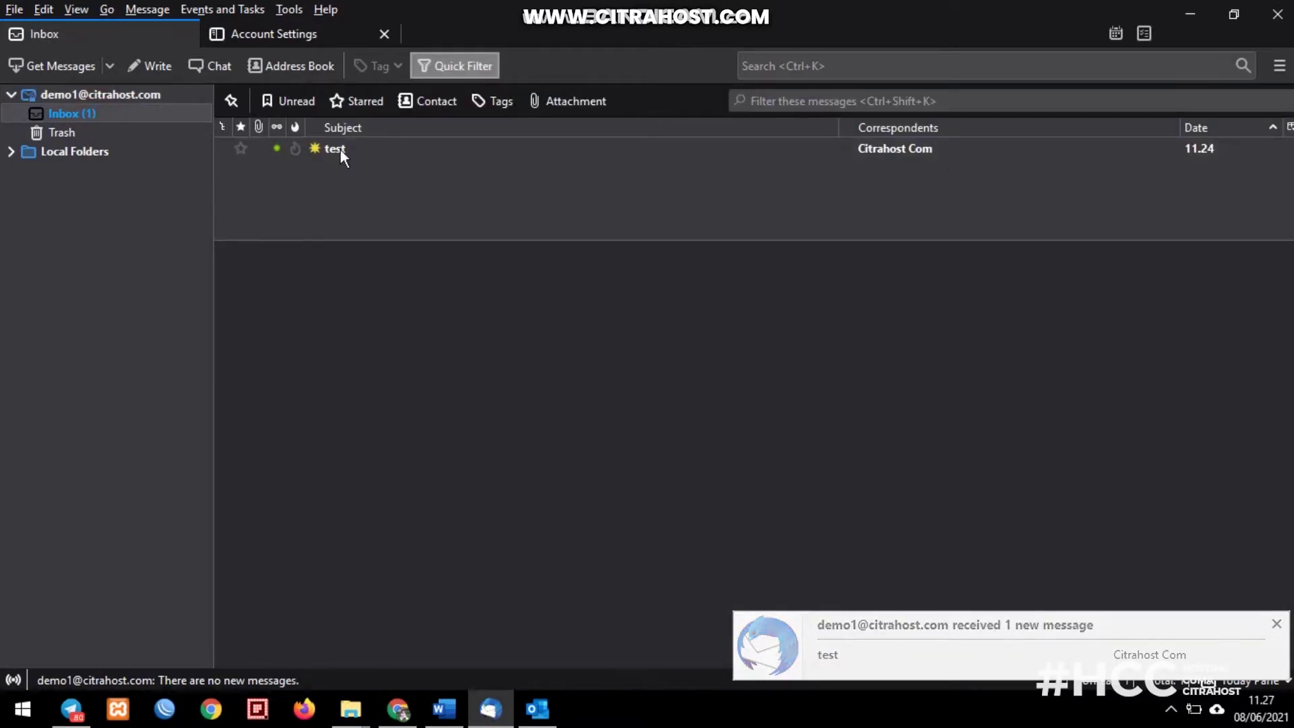
click(121, 95)
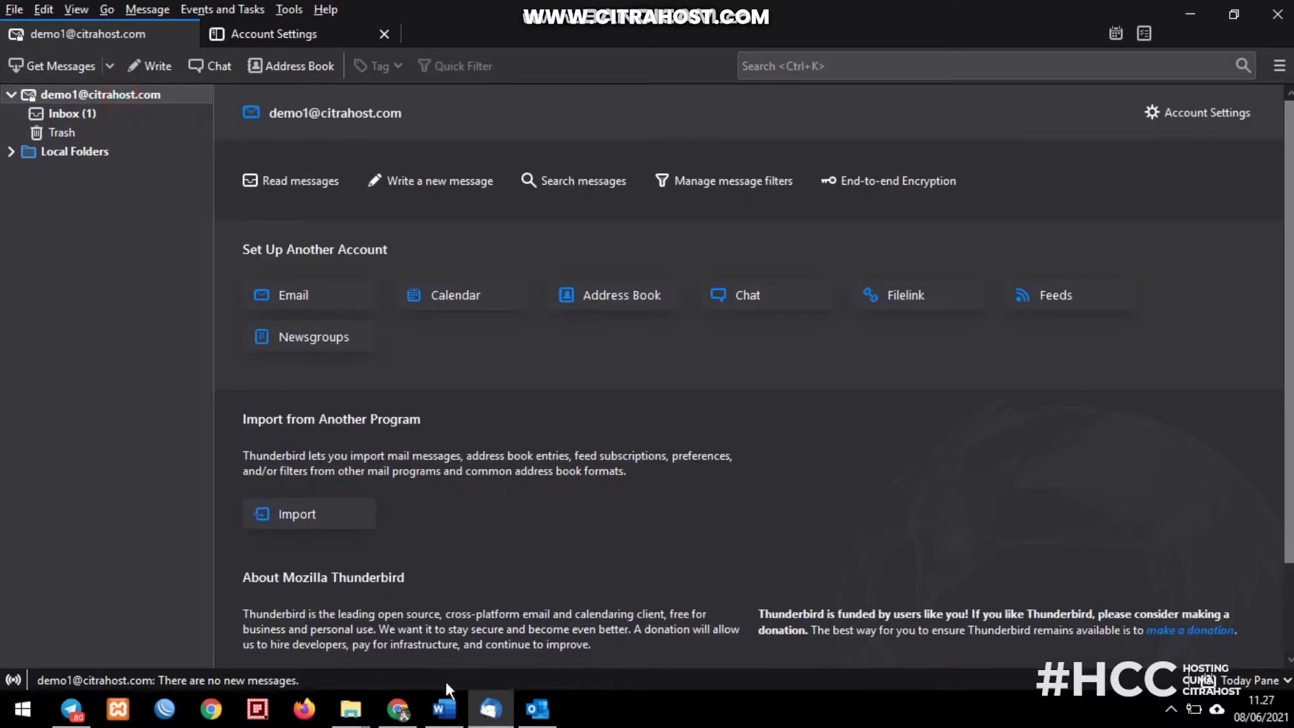
click(412, 708)
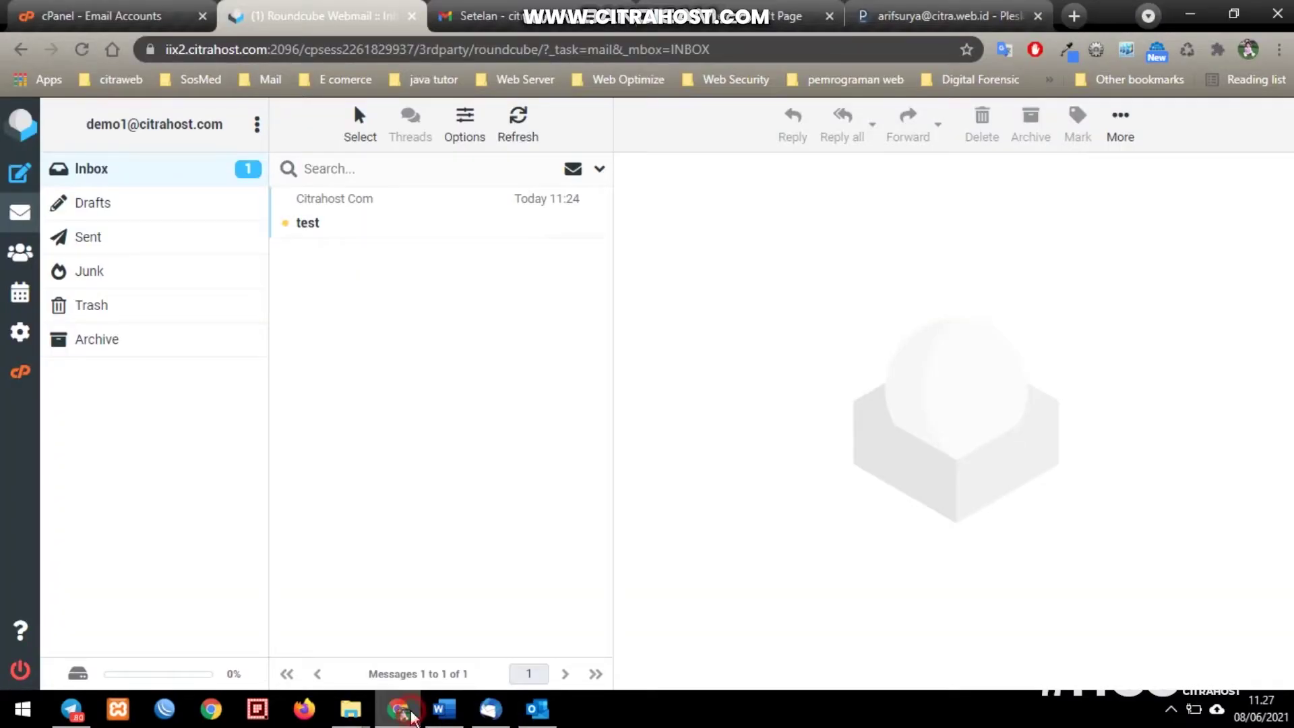
- Open demo1's Roundcube webmail from cPanel to confirm its inbox is empty, then switch to Outlook
click(151, 8)
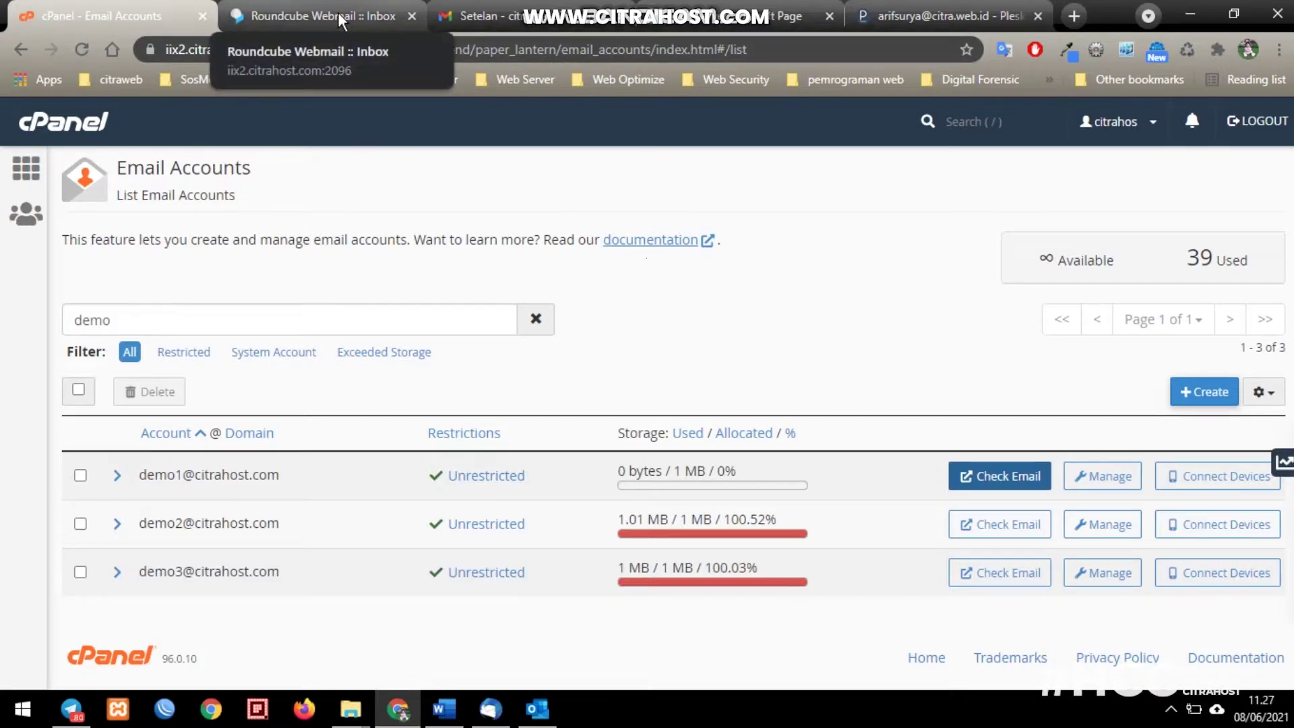
click(997, 477)
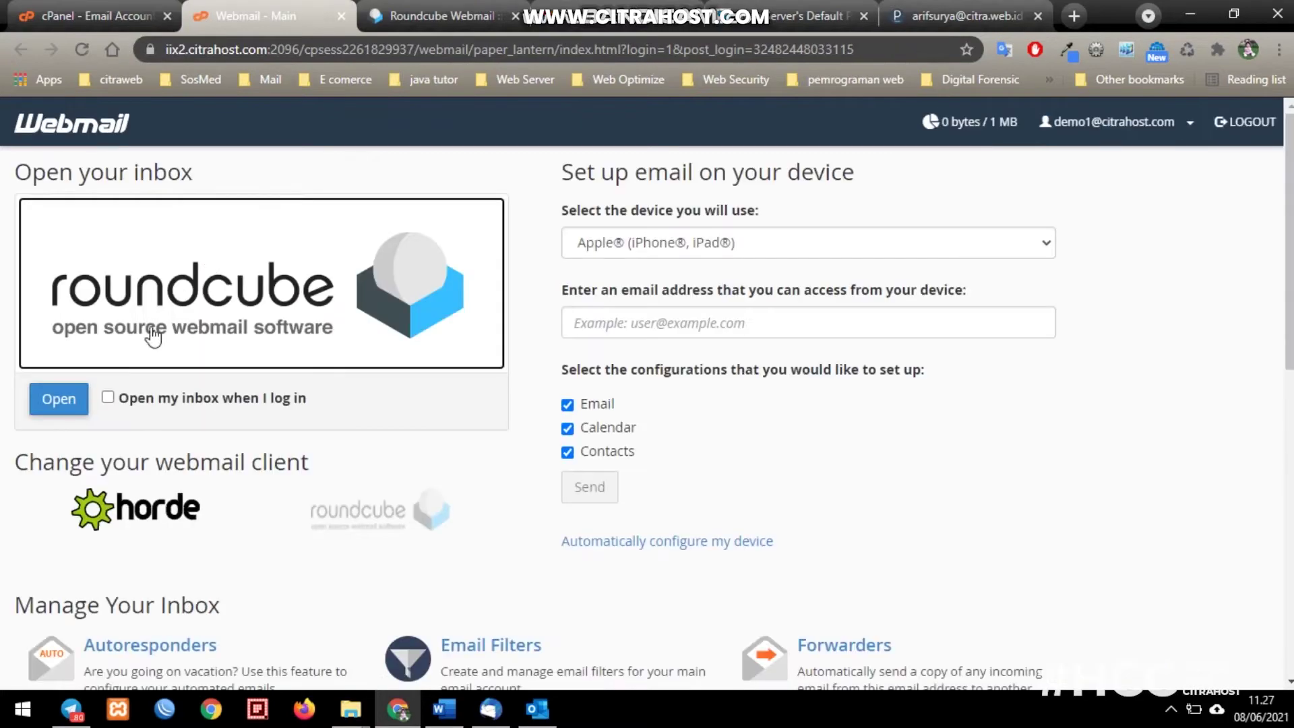
click(60, 404)
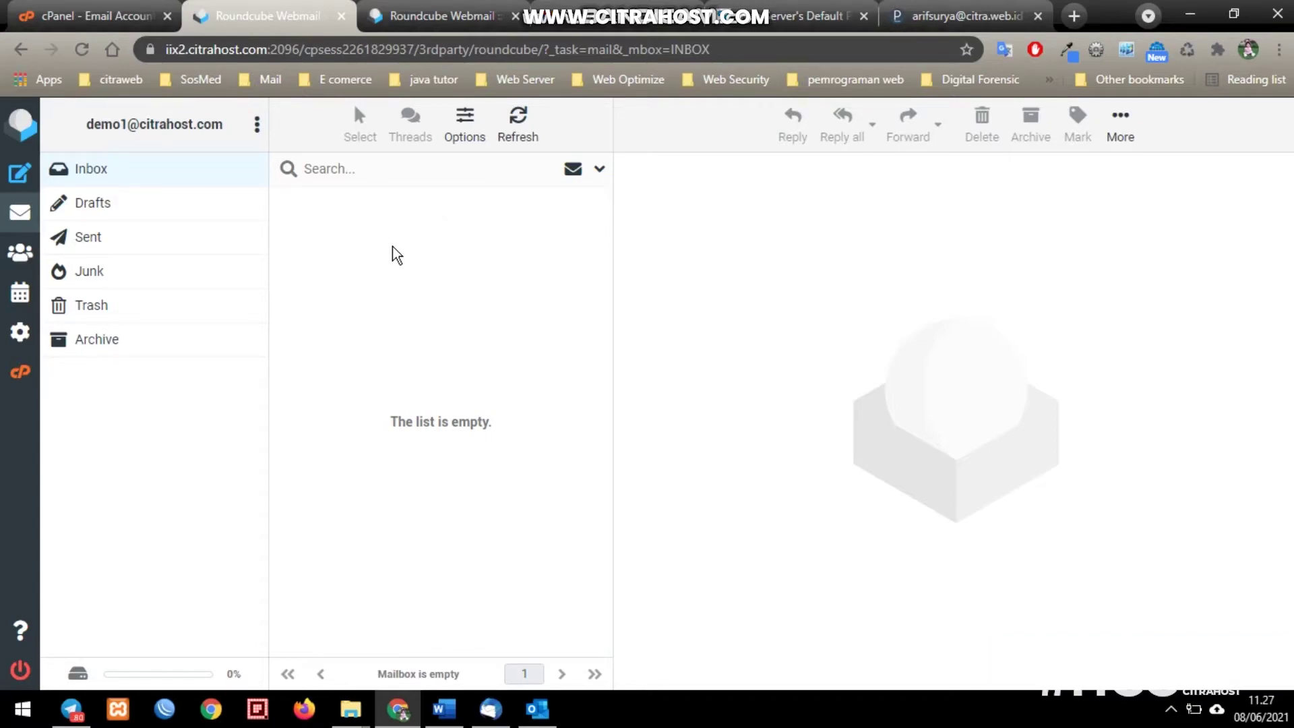
click(370, 260)
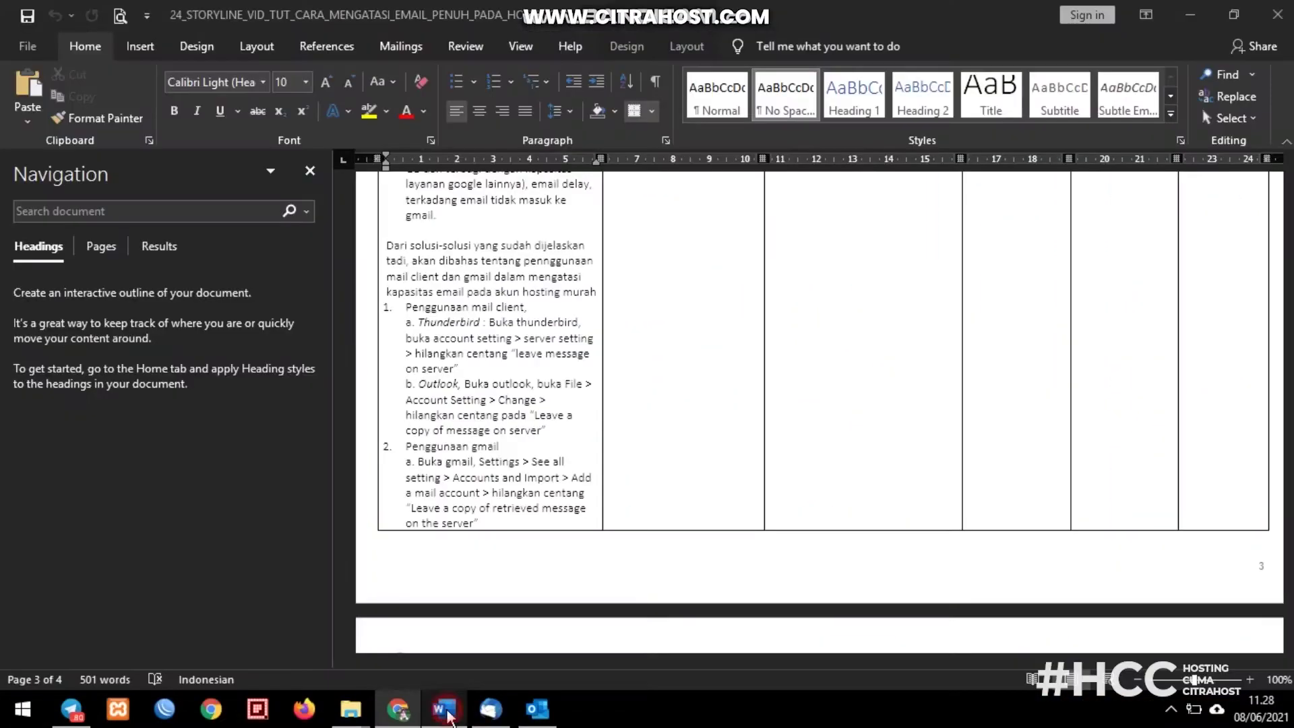
click(490, 711)
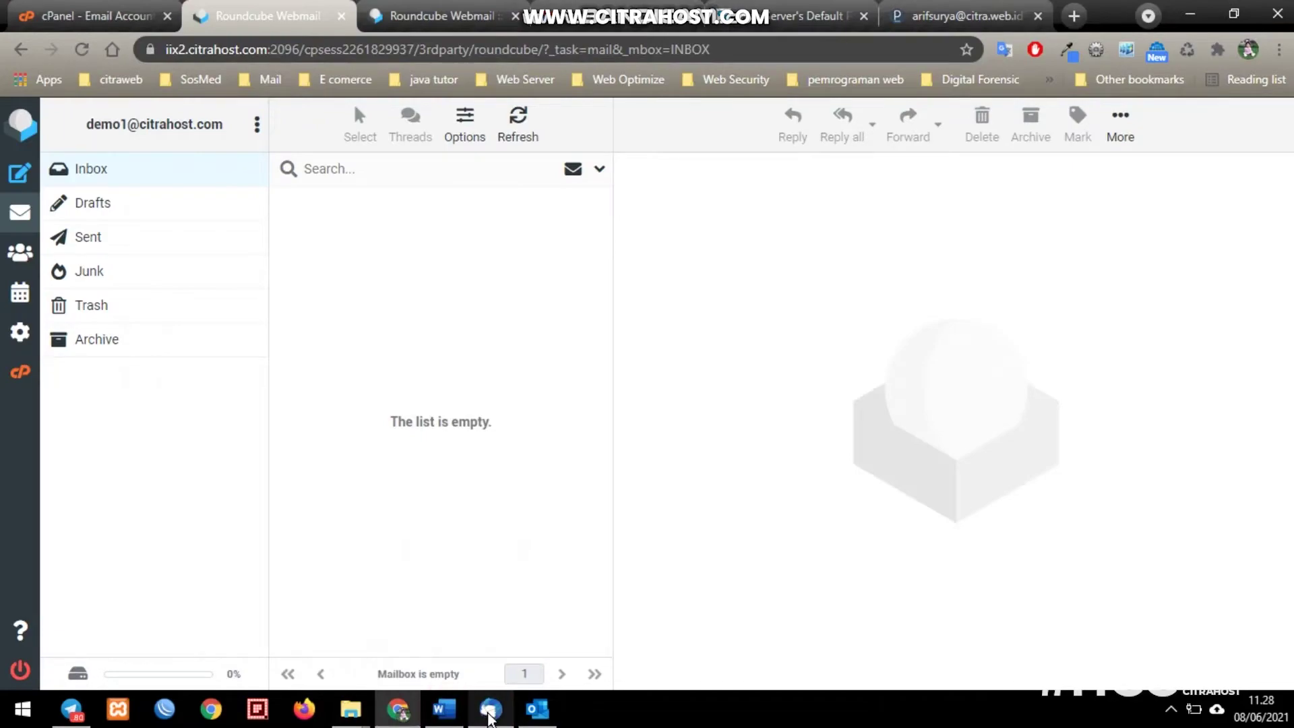
click(538, 709)
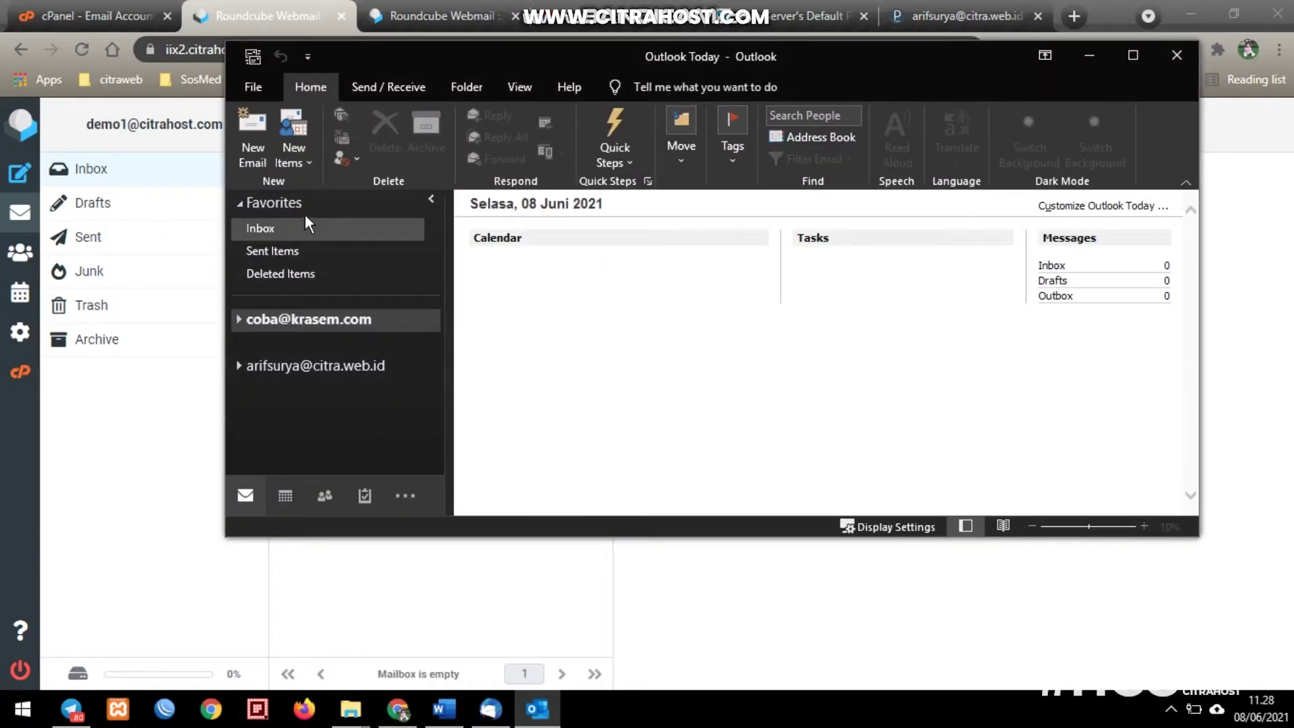
- Open Outlook's File > Account Settings dialog and select the POP/SMTP mail account
click(342, 369)
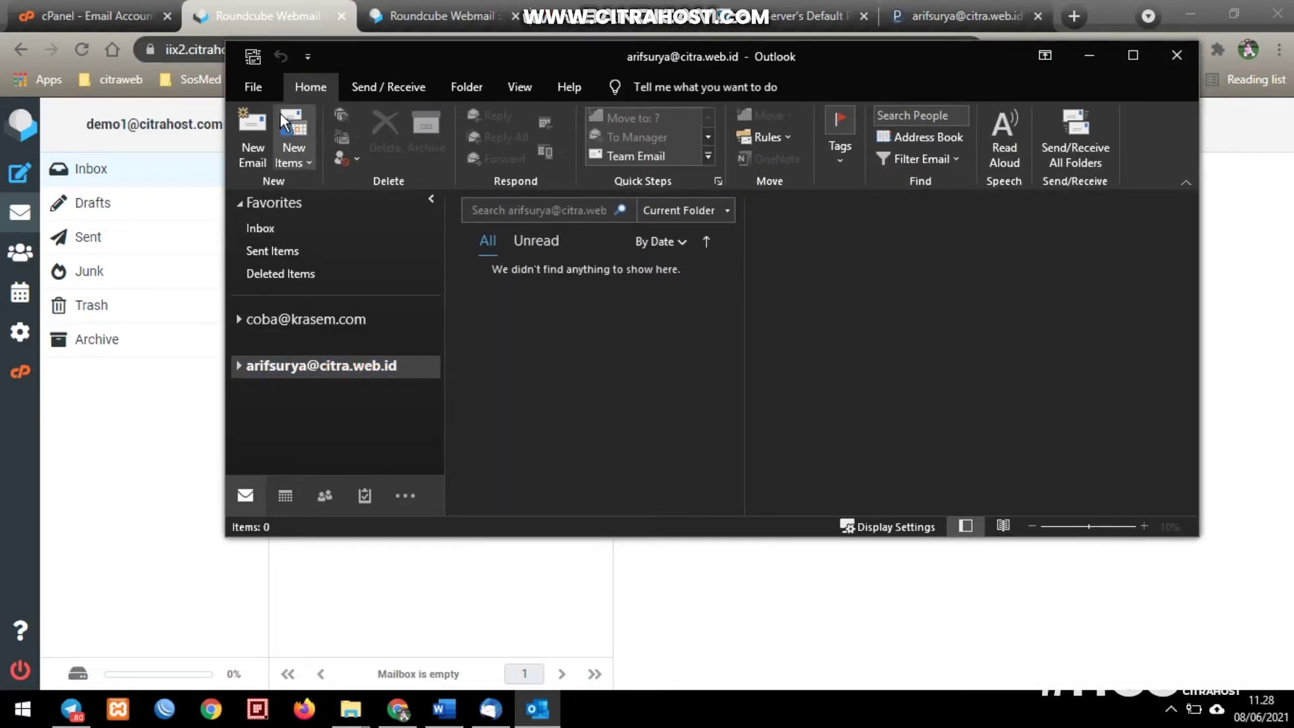
click(263, 91)
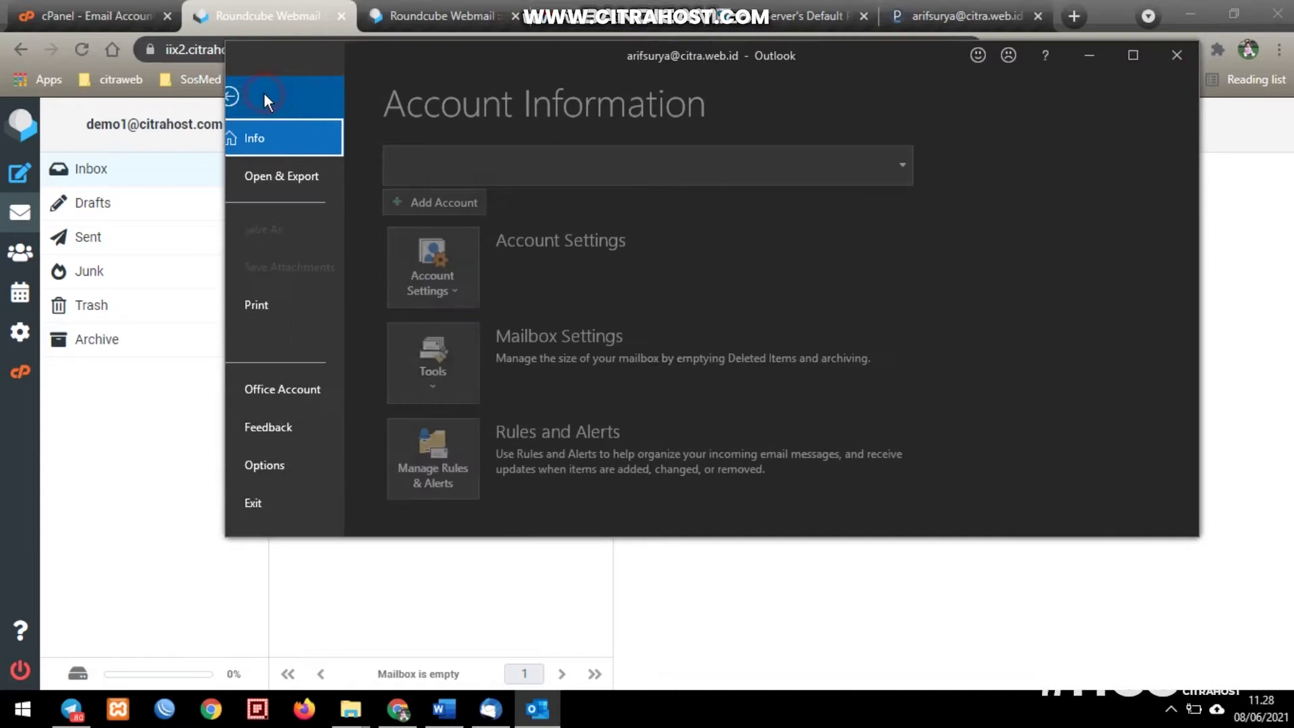
click(466, 294)
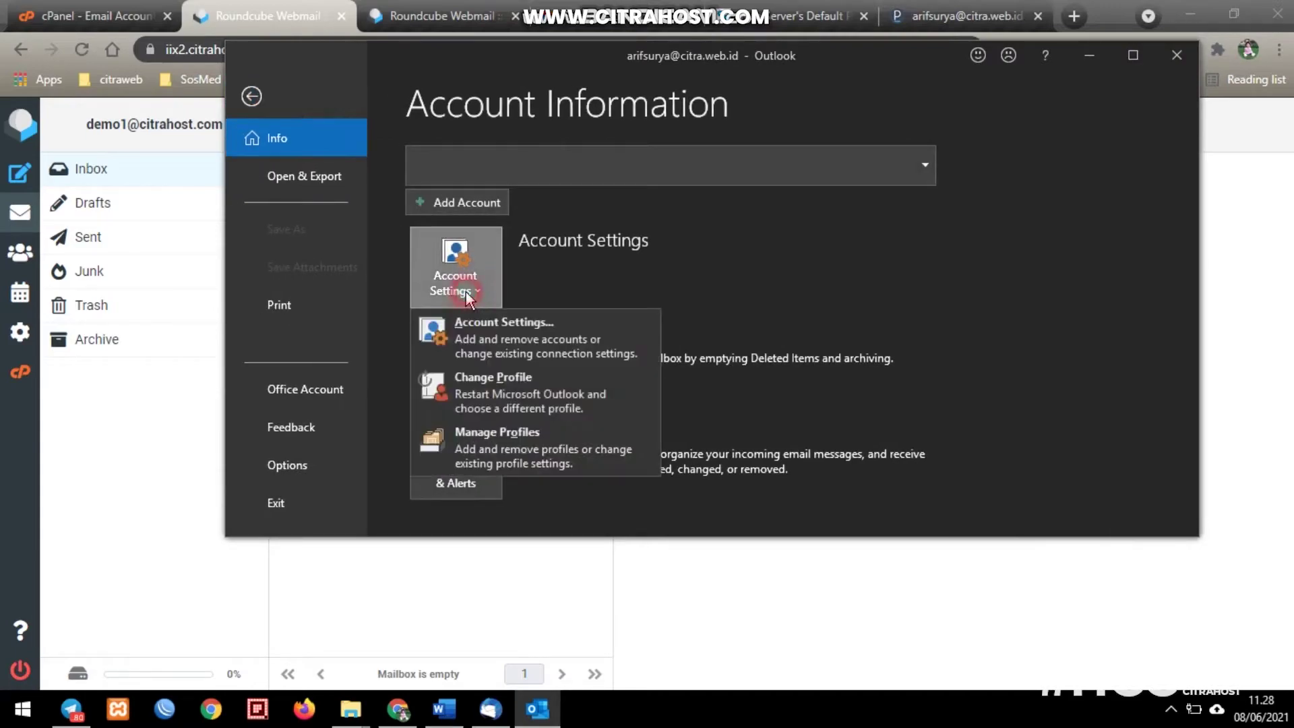
click(493, 322)
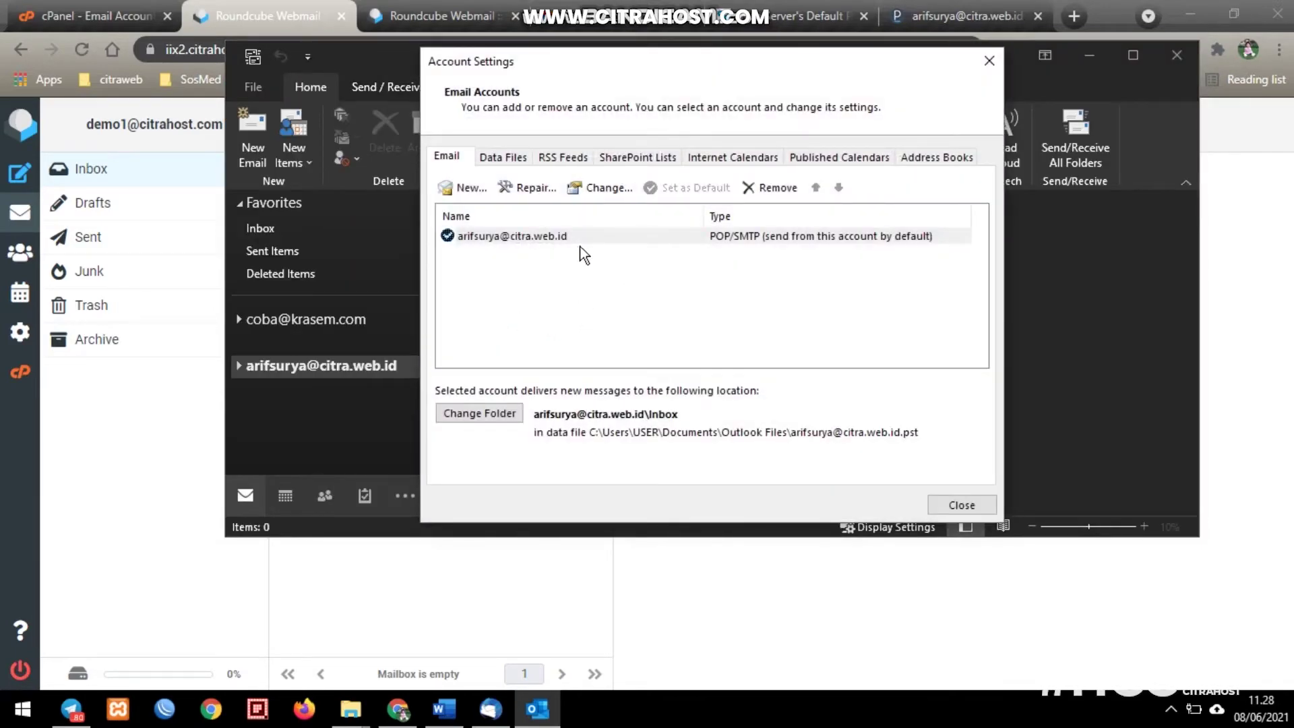
click(568, 238)
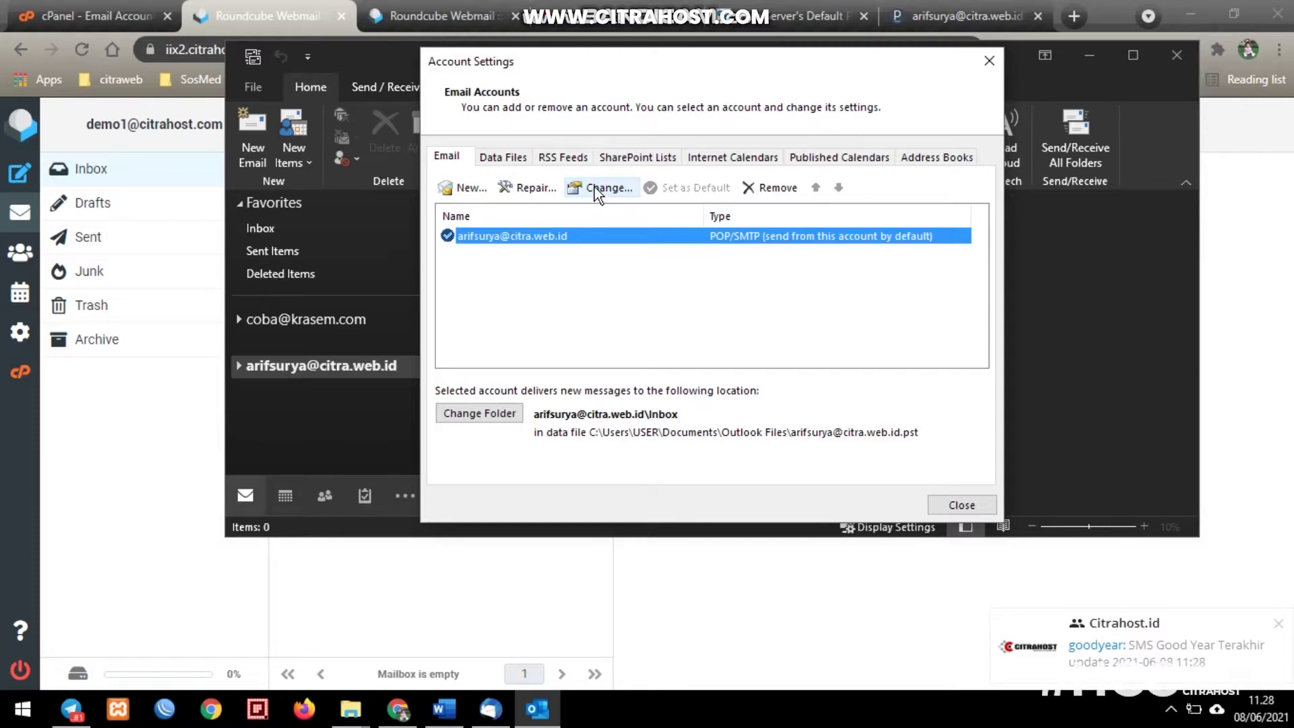
- Uncheck 'Leave a copy of messages on the server' for the Outlook POP account and close Account Settings
click(594, 187)
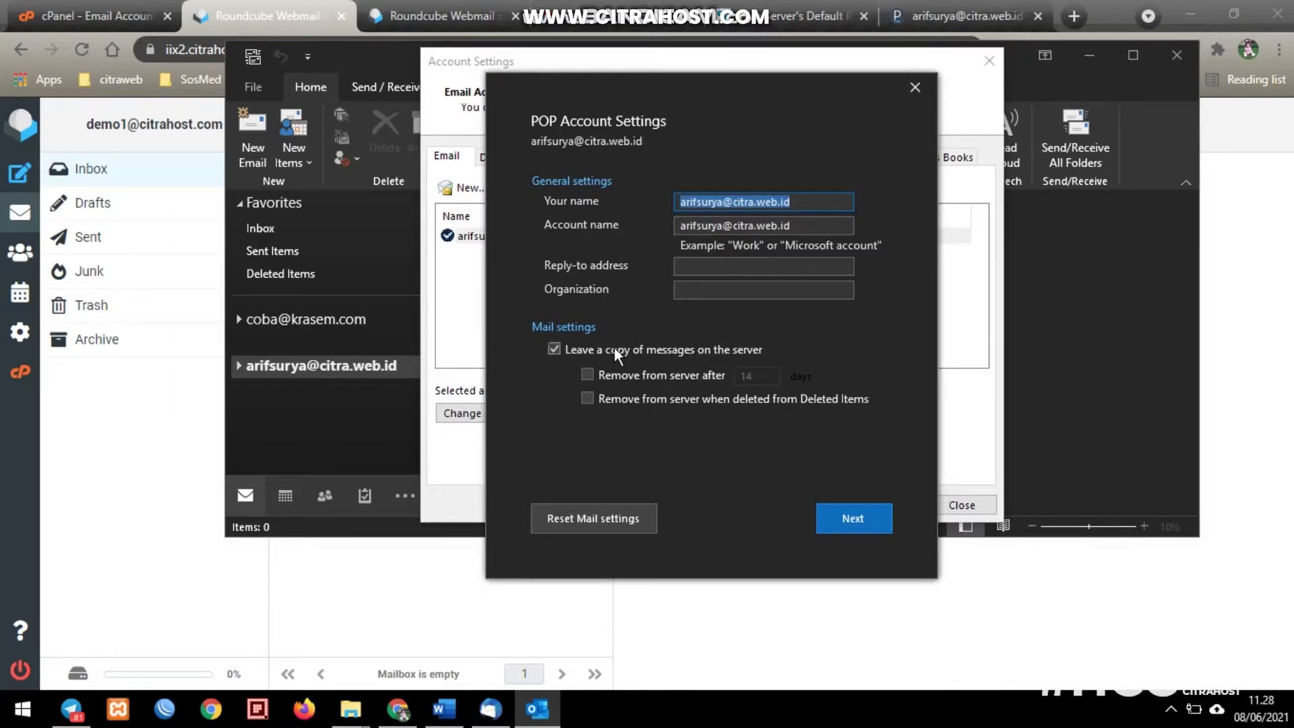
click(553, 349)
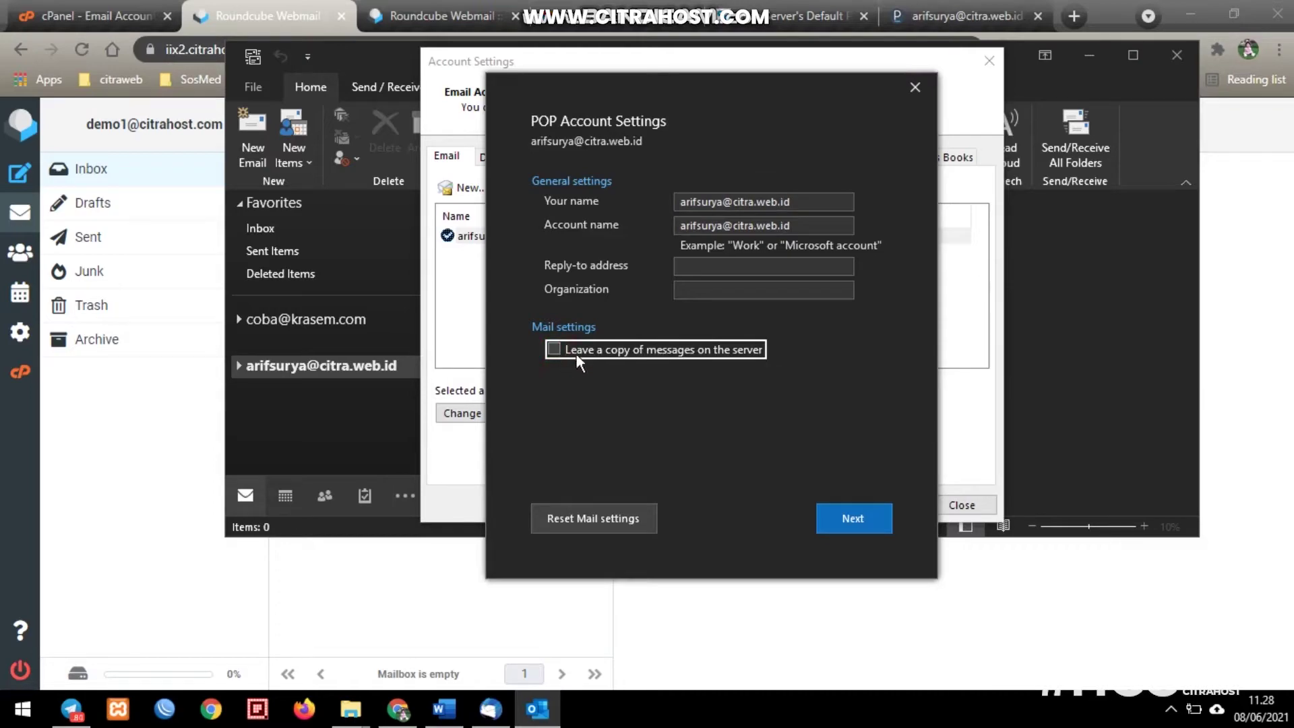
click(860, 520)
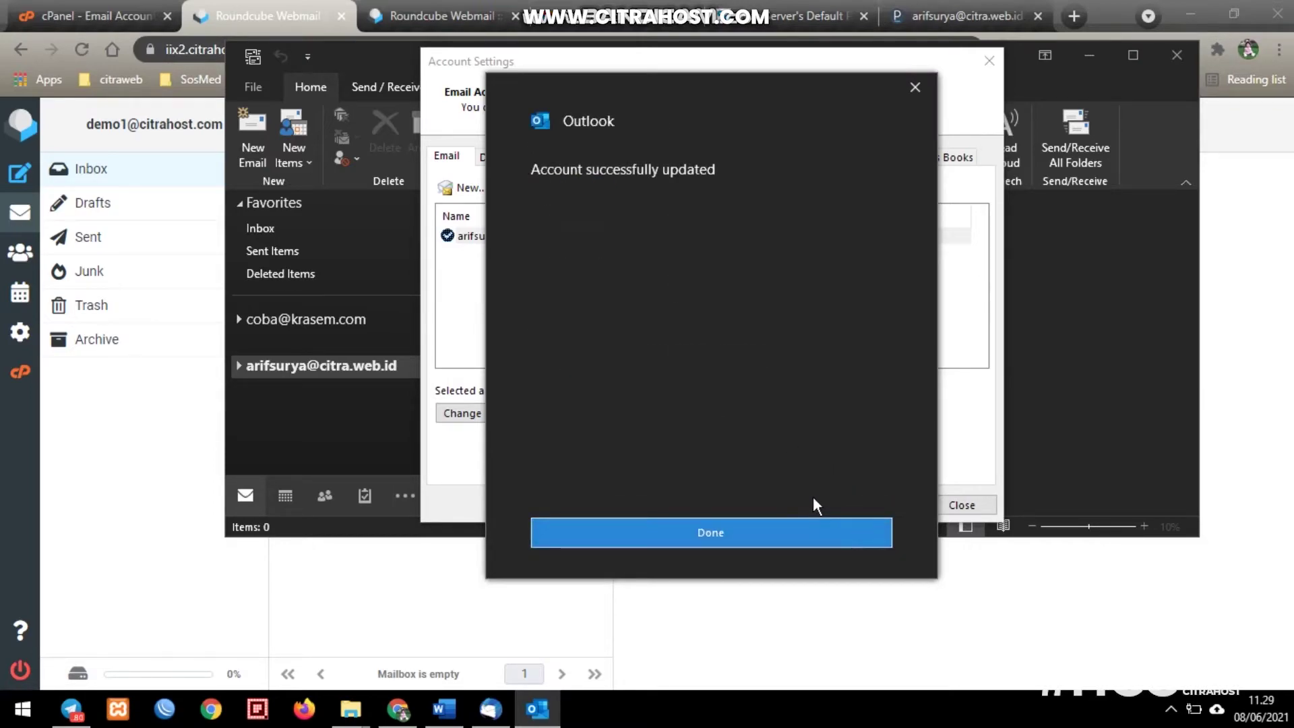
click(750, 527)
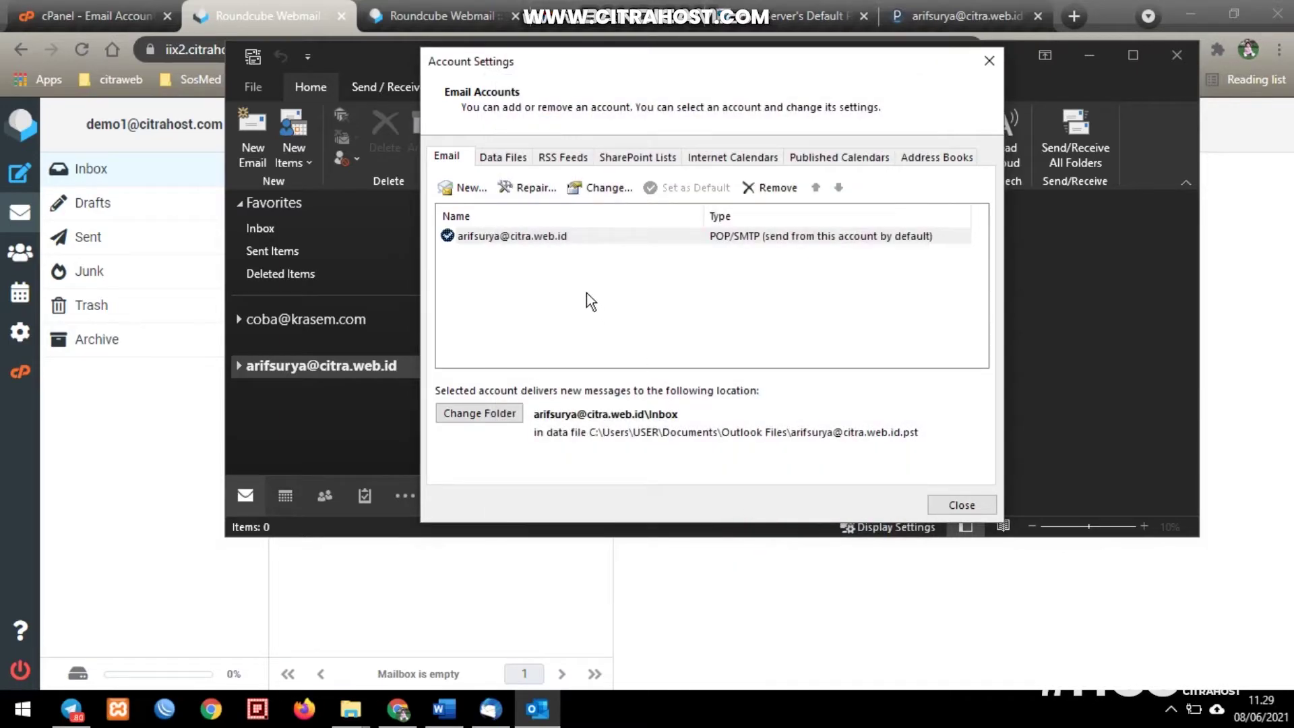
click(564, 236)
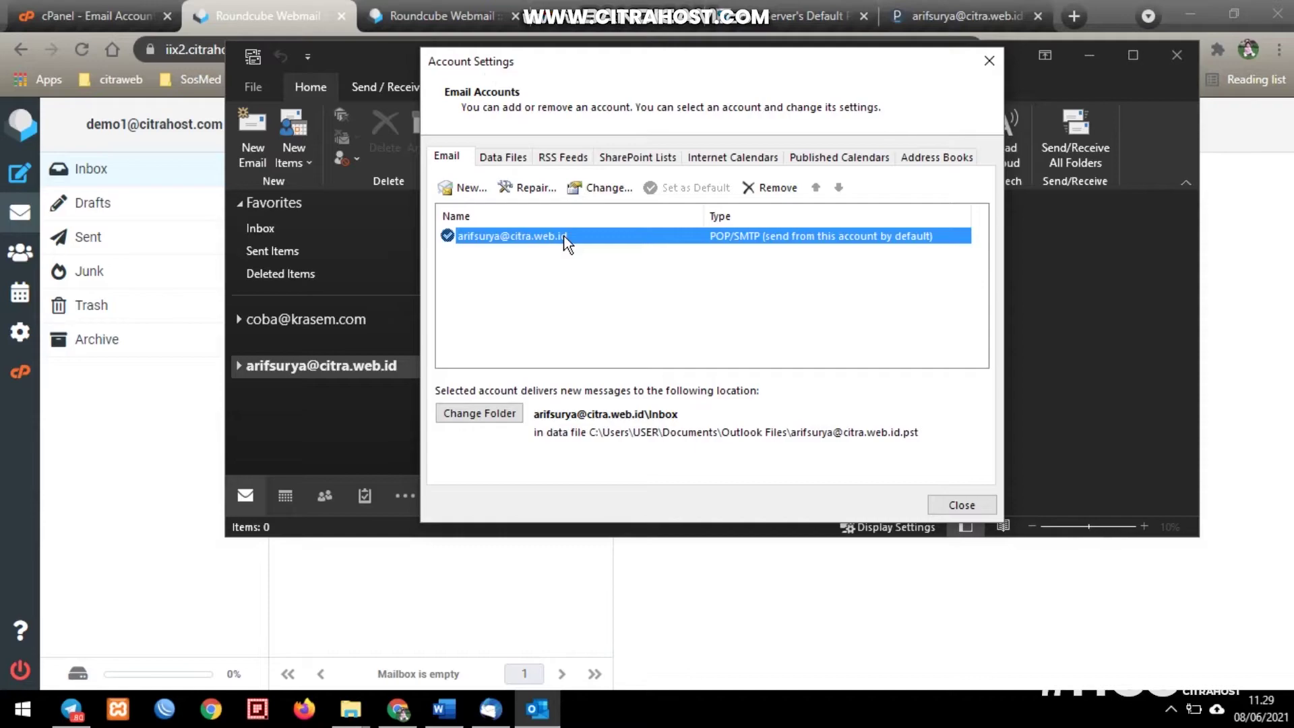
click(563, 236)
click(972, 504)
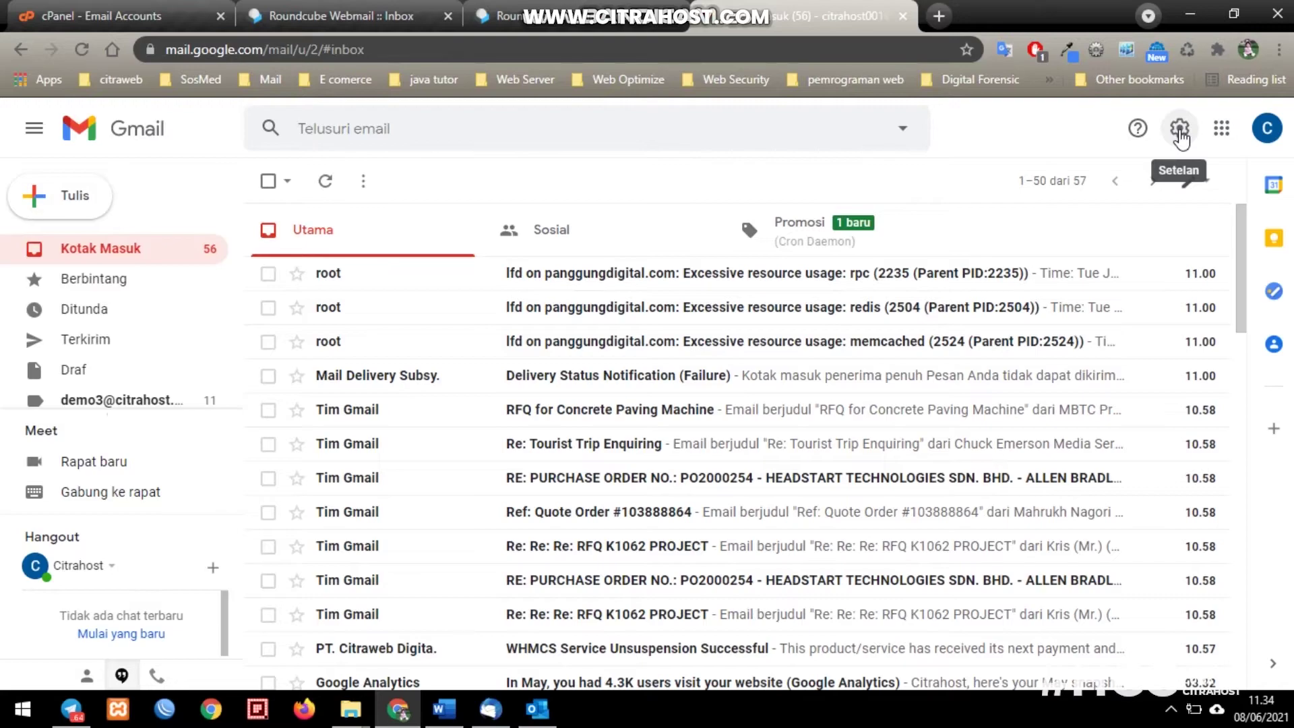
- Go to Gmail's Accounts and Import settings and find 'Check mail from other accounts'
click(1180, 131)
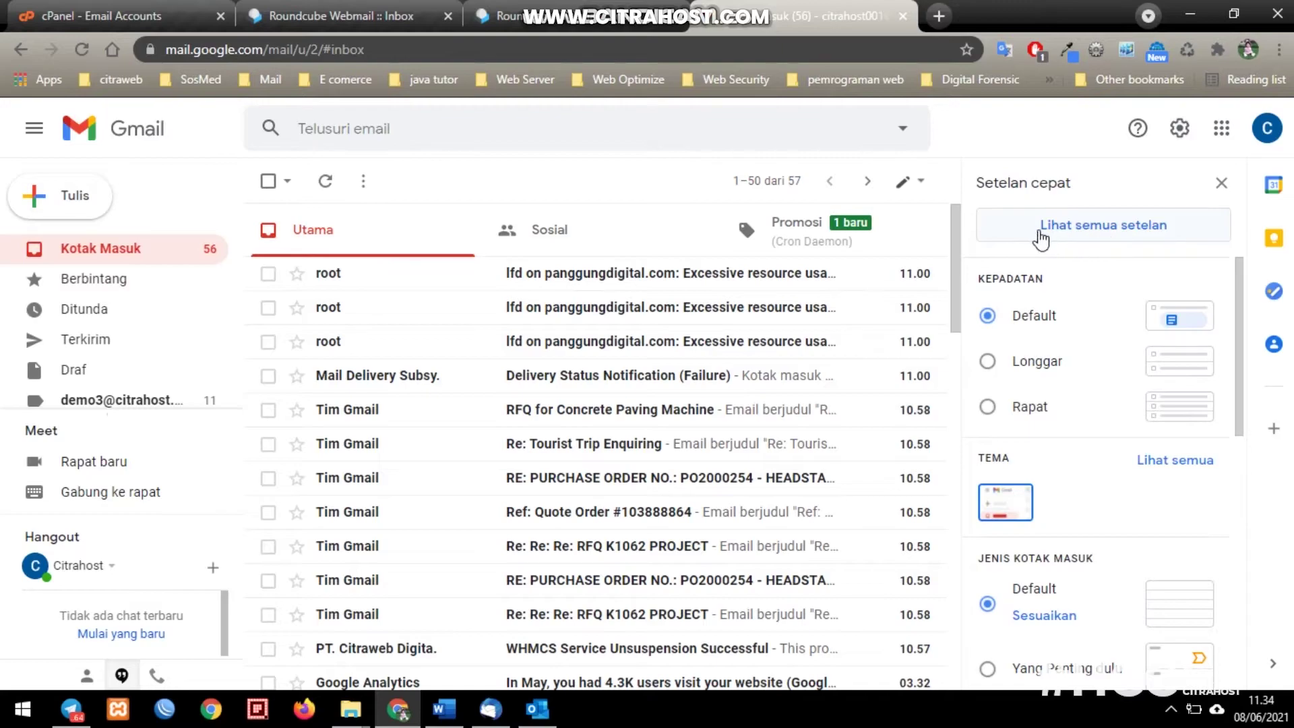
click(1105, 229)
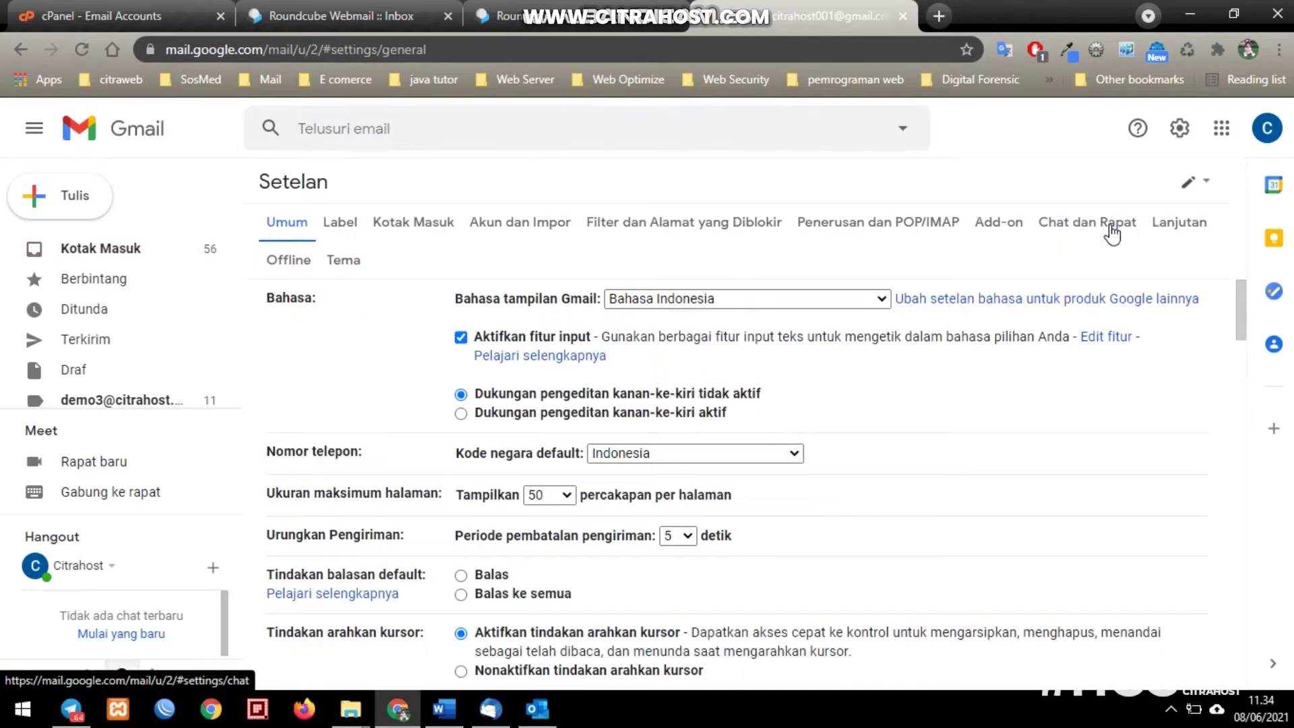
click(512, 221)
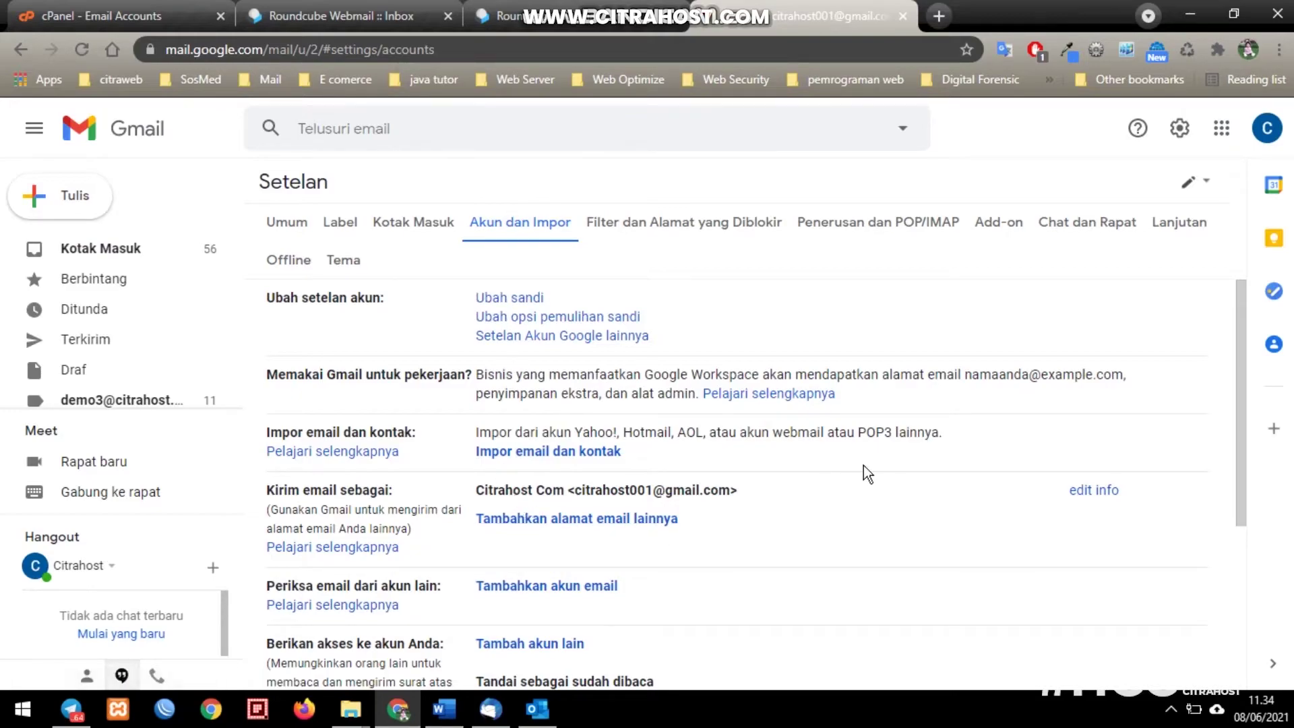
drag(1238, 332, 1234, 440)
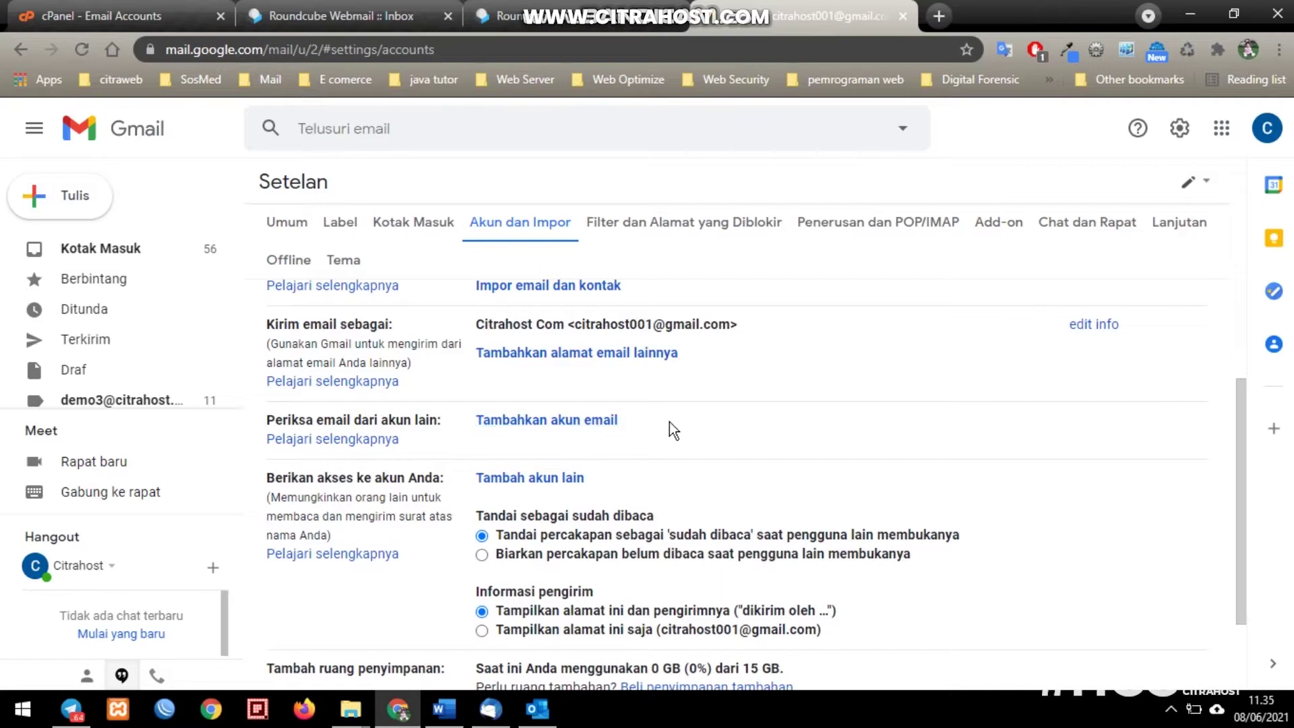
- Add the hosting mailbox as a POP3 import account, entering its full address as username and its password
click(569, 422)
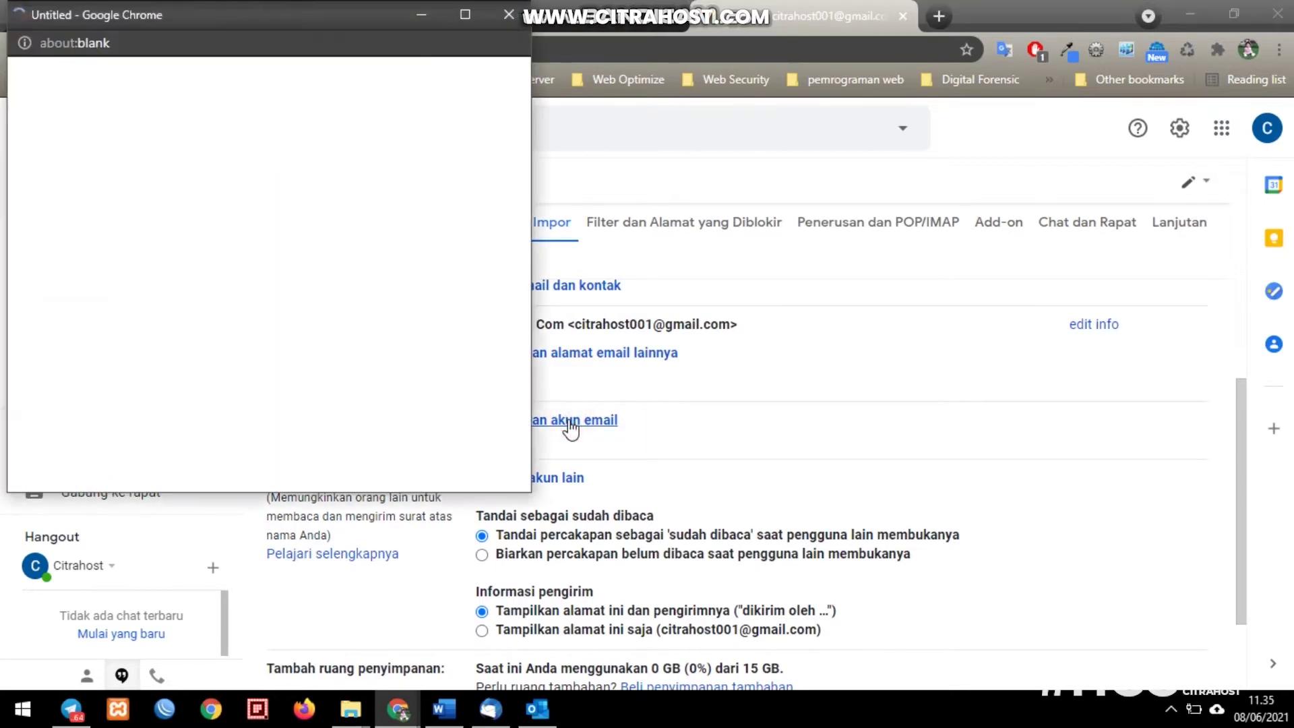
click(244, 137)
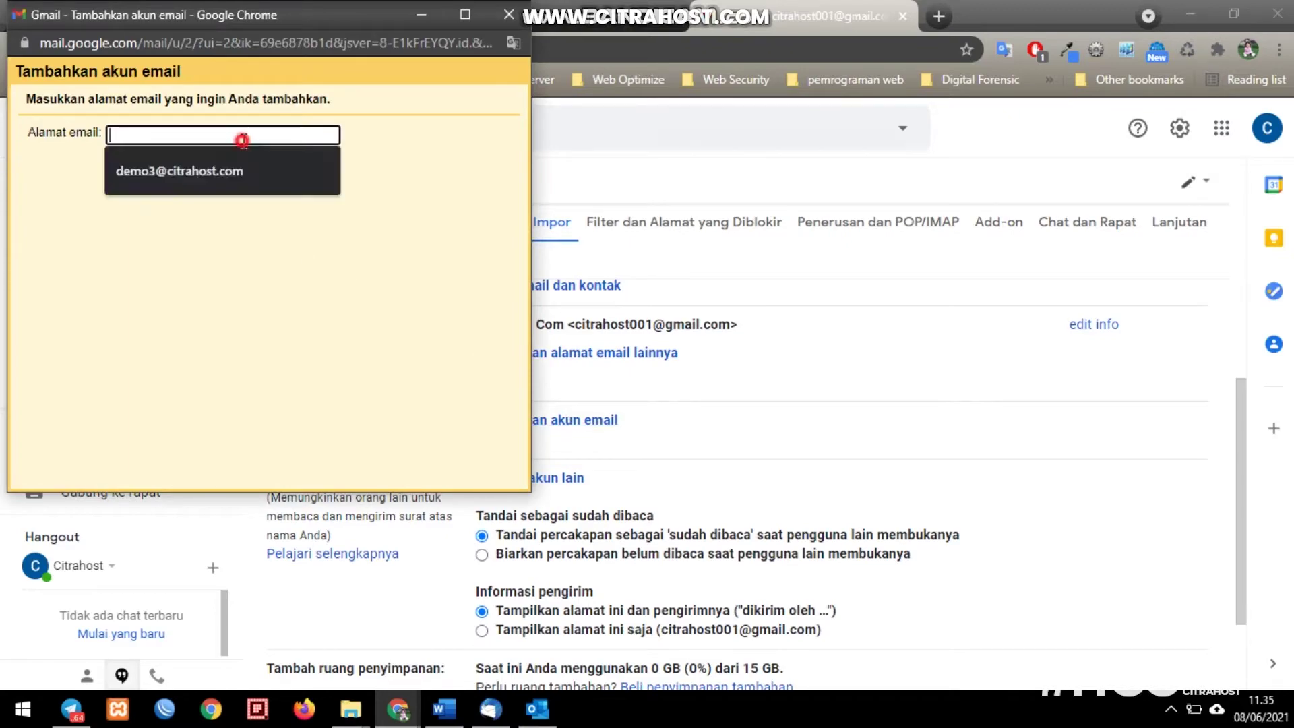
text(de)
click(274, 171)
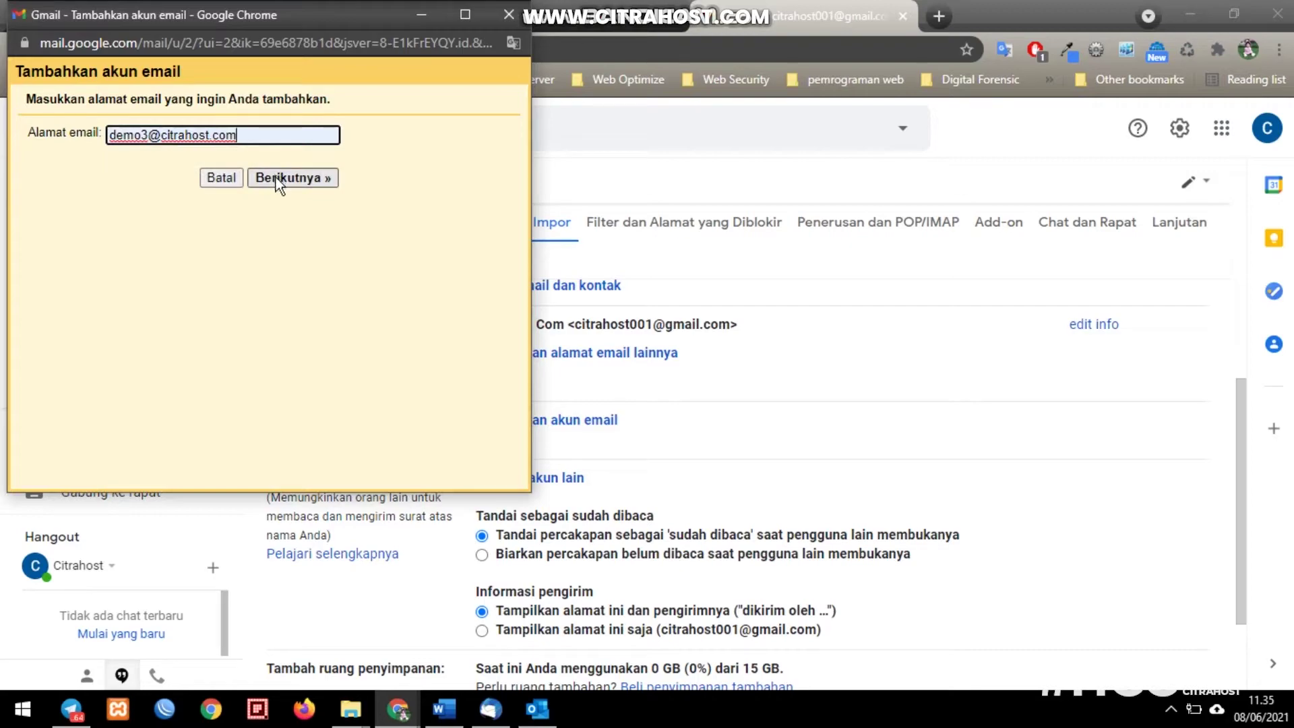
click(276, 177)
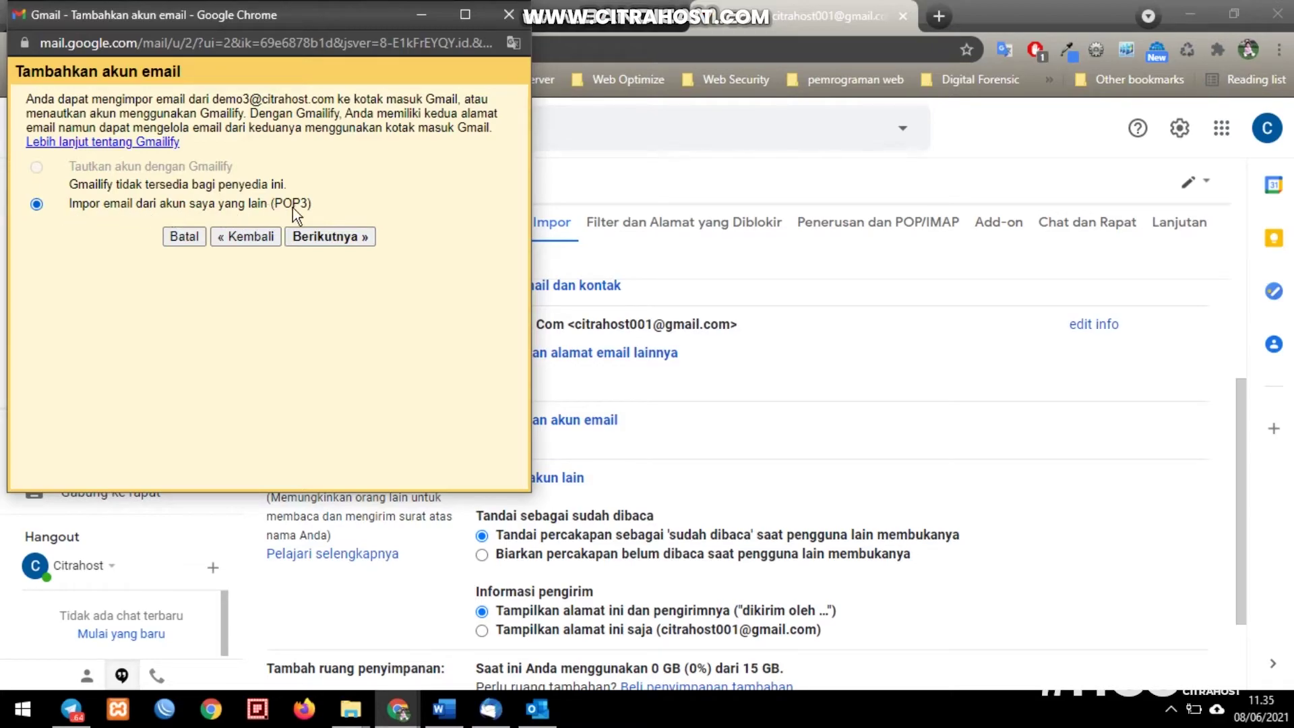
click(328, 237)
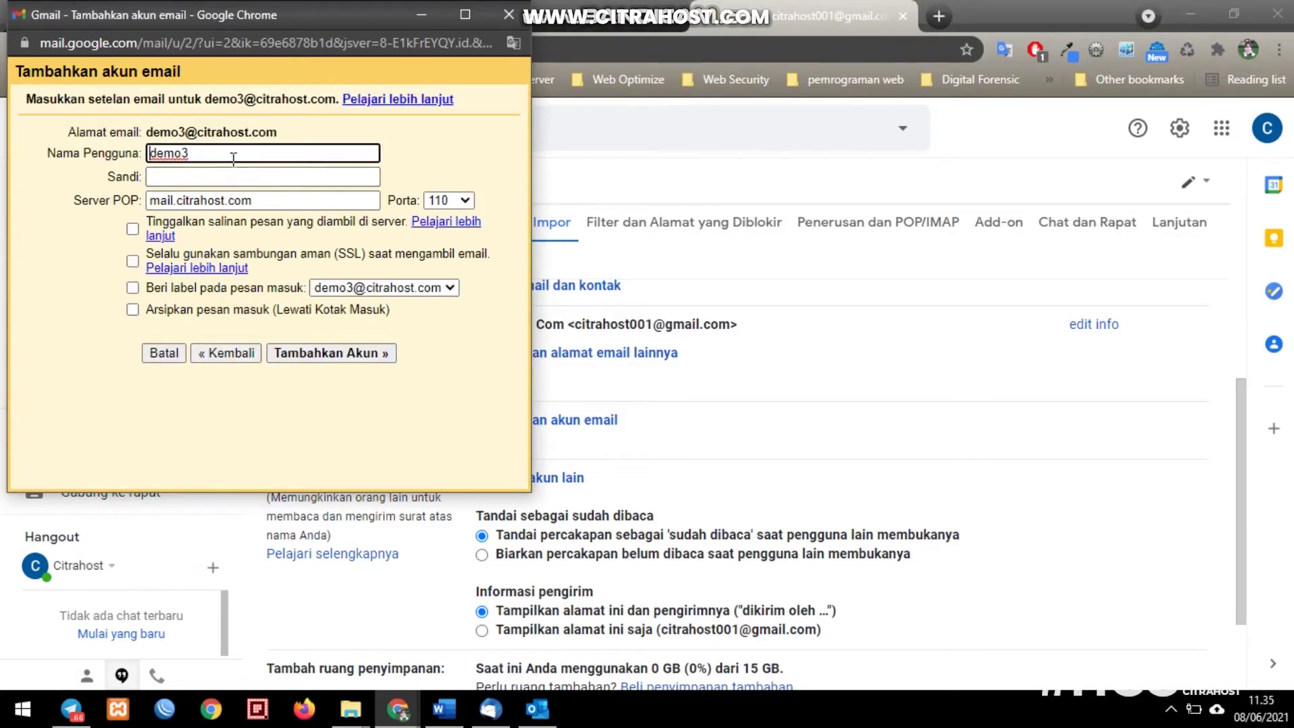
click(233, 161)
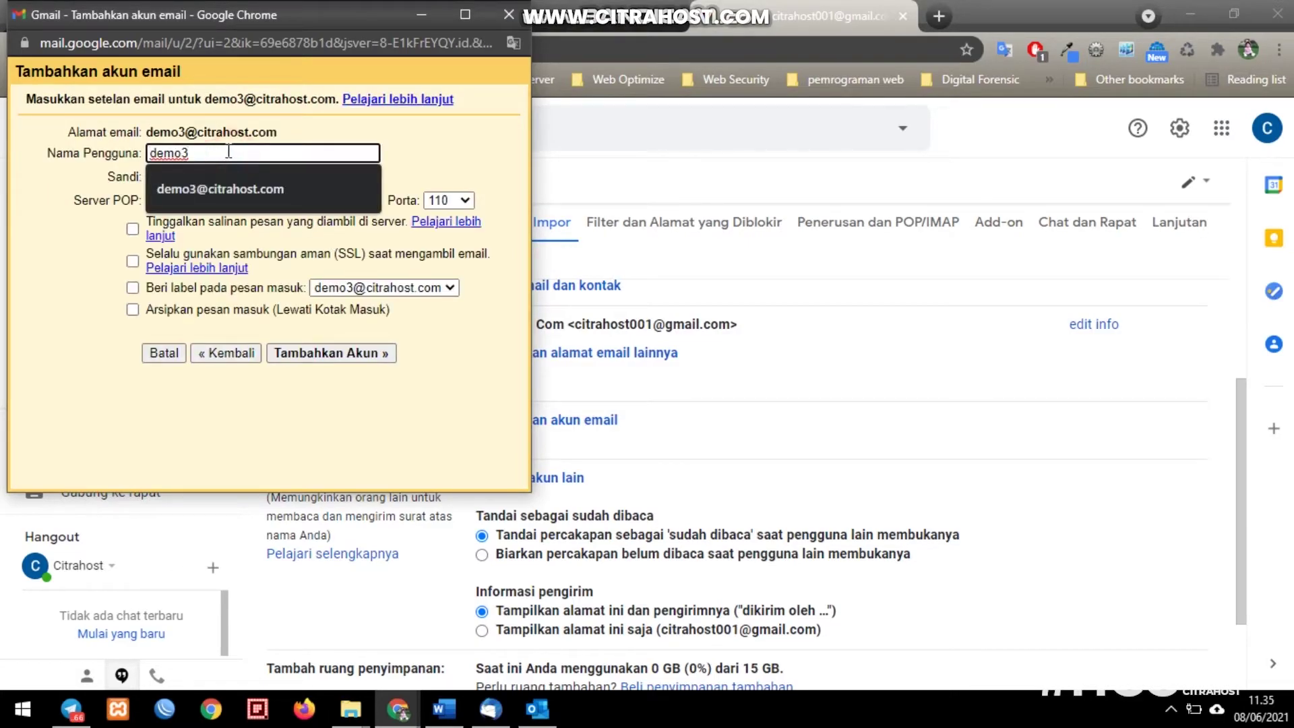
click(84, 177)
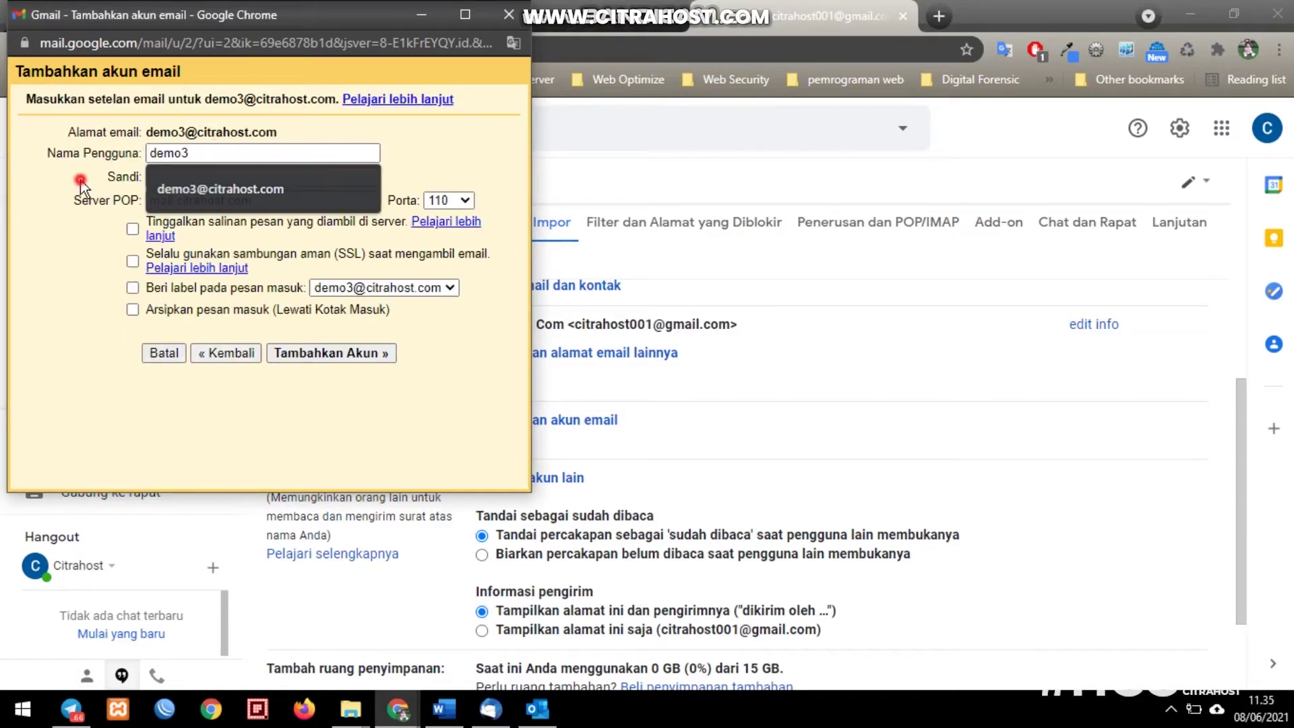
click(219, 154)
click(211, 176)
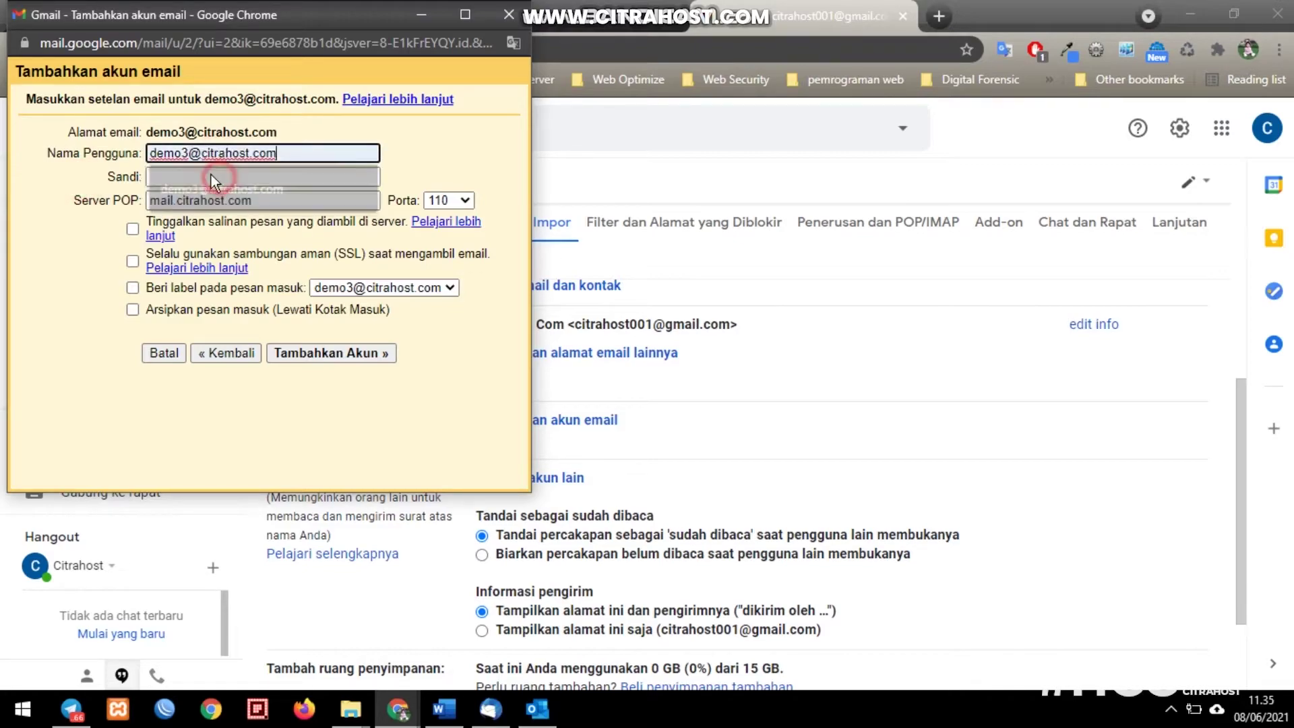
click(196, 174)
text(••)
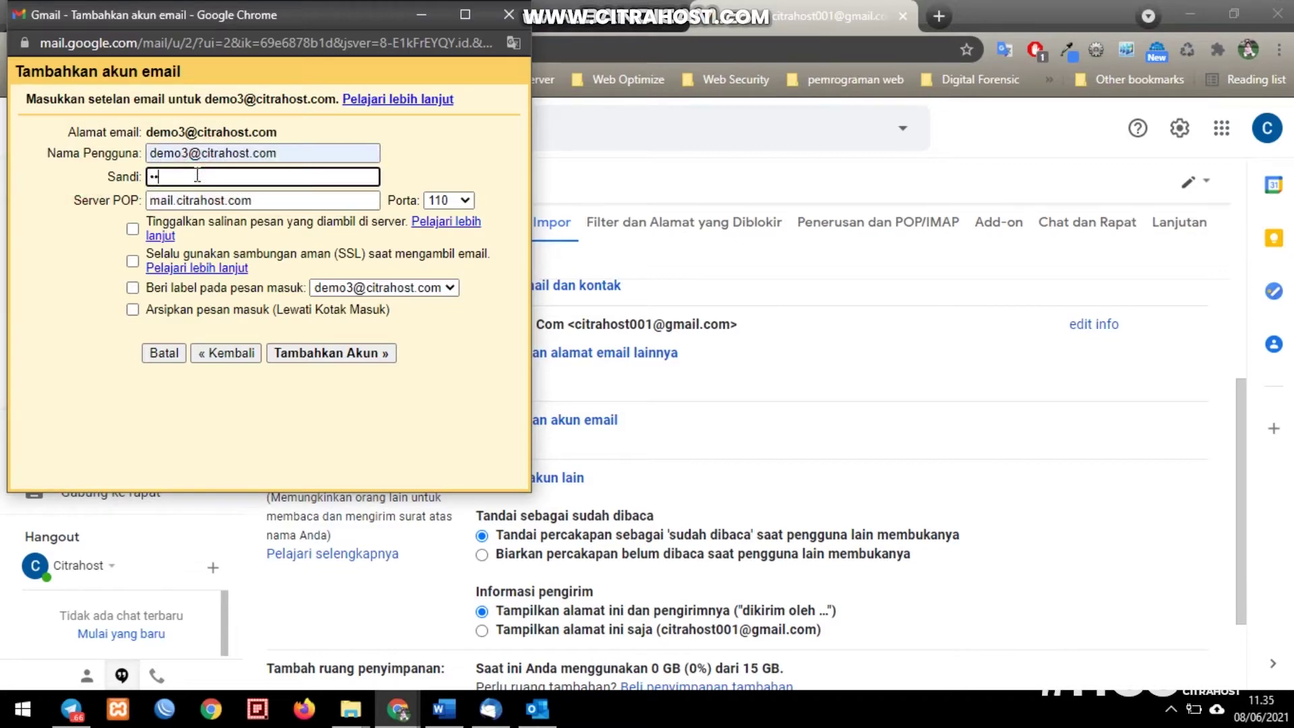
text(••••••)
- Enable labelling and archiving of incoming messages and submit the mail.citrahost.com POP3 settings
click(133, 292)
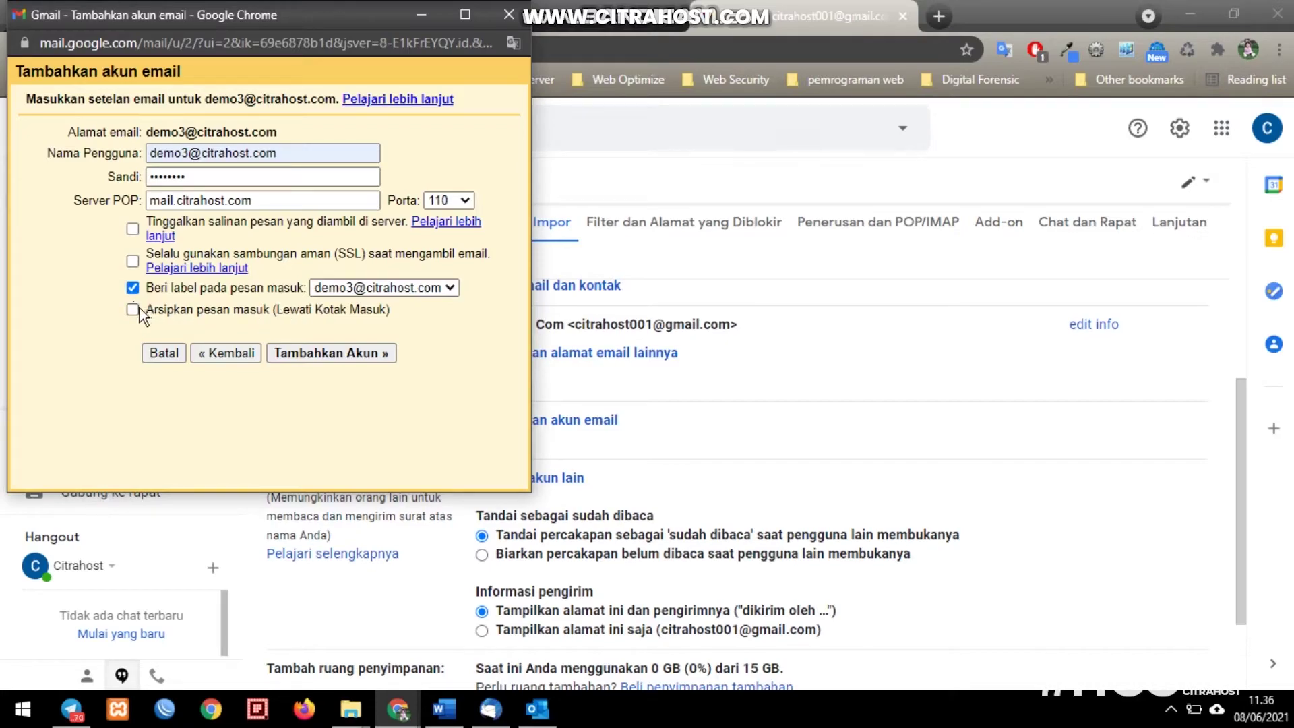
click(135, 309)
click(137, 314)
click(134, 311)
click(166, 312)
click(322, 350)
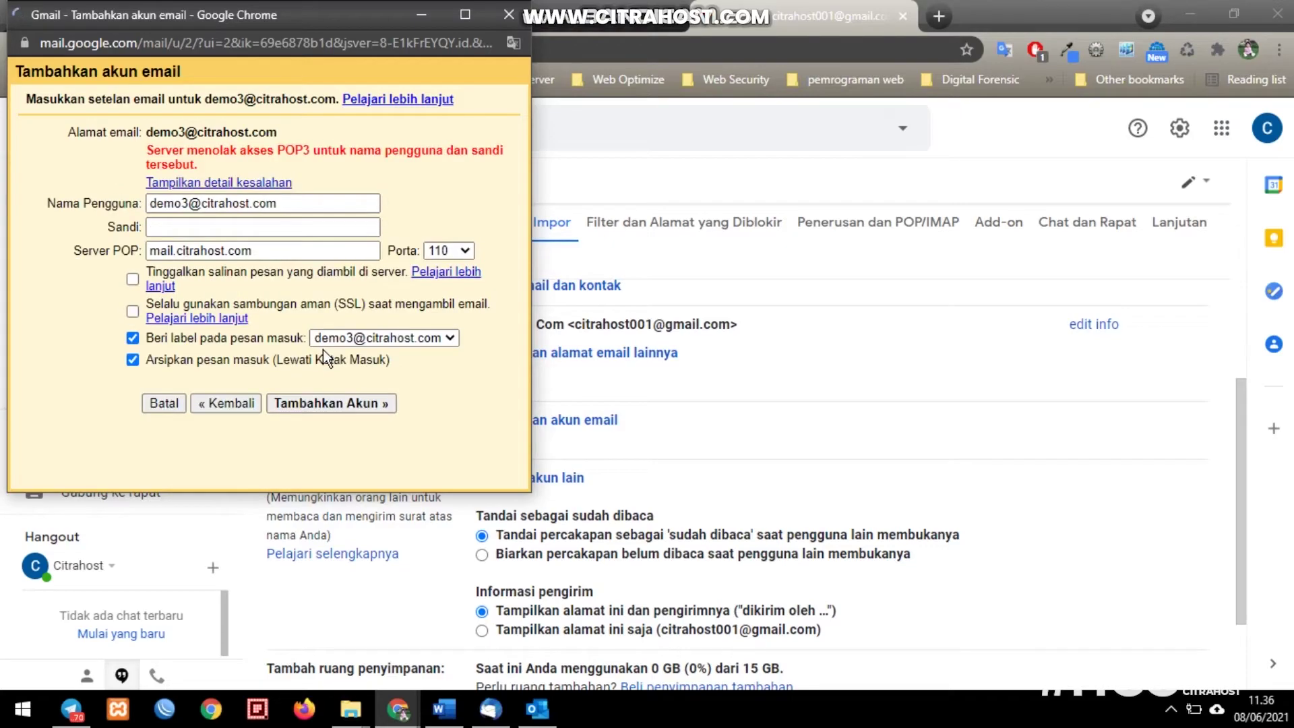
- Re-enter the mailbox password and resubmit the POP3 account
click(246, 225)
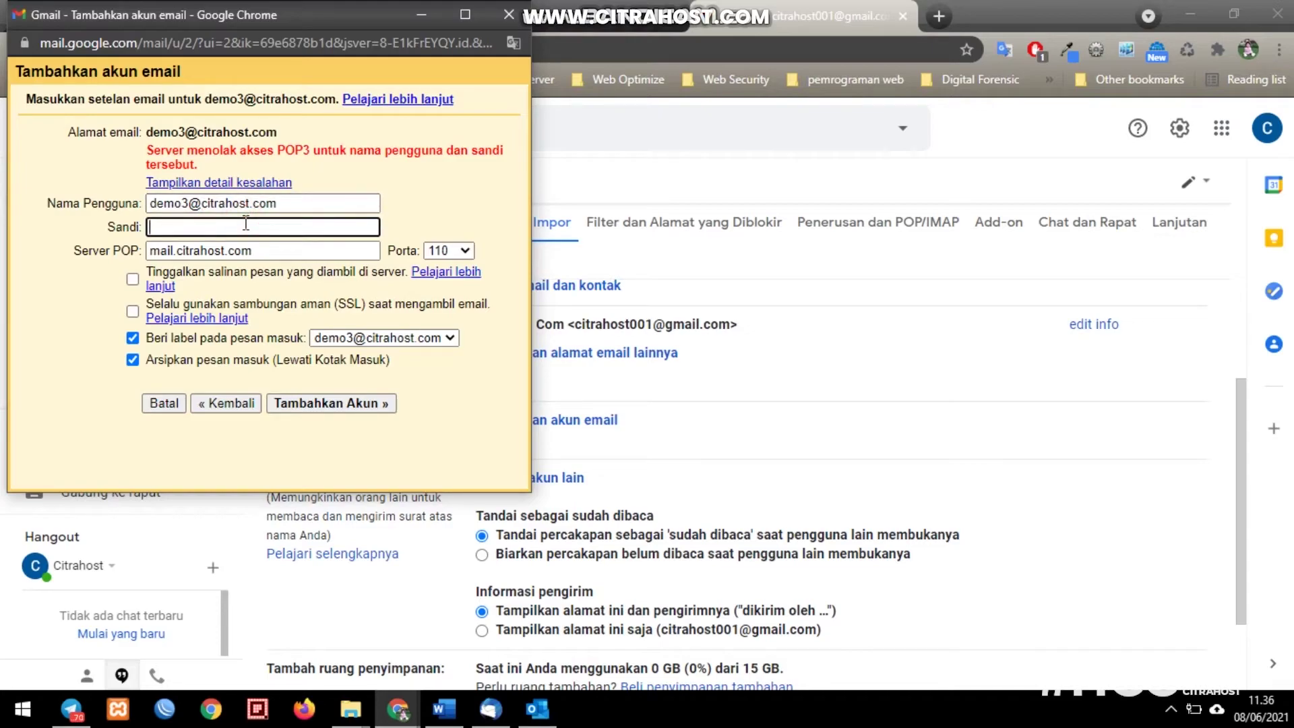
text(•••••••••)
click(362, 411)
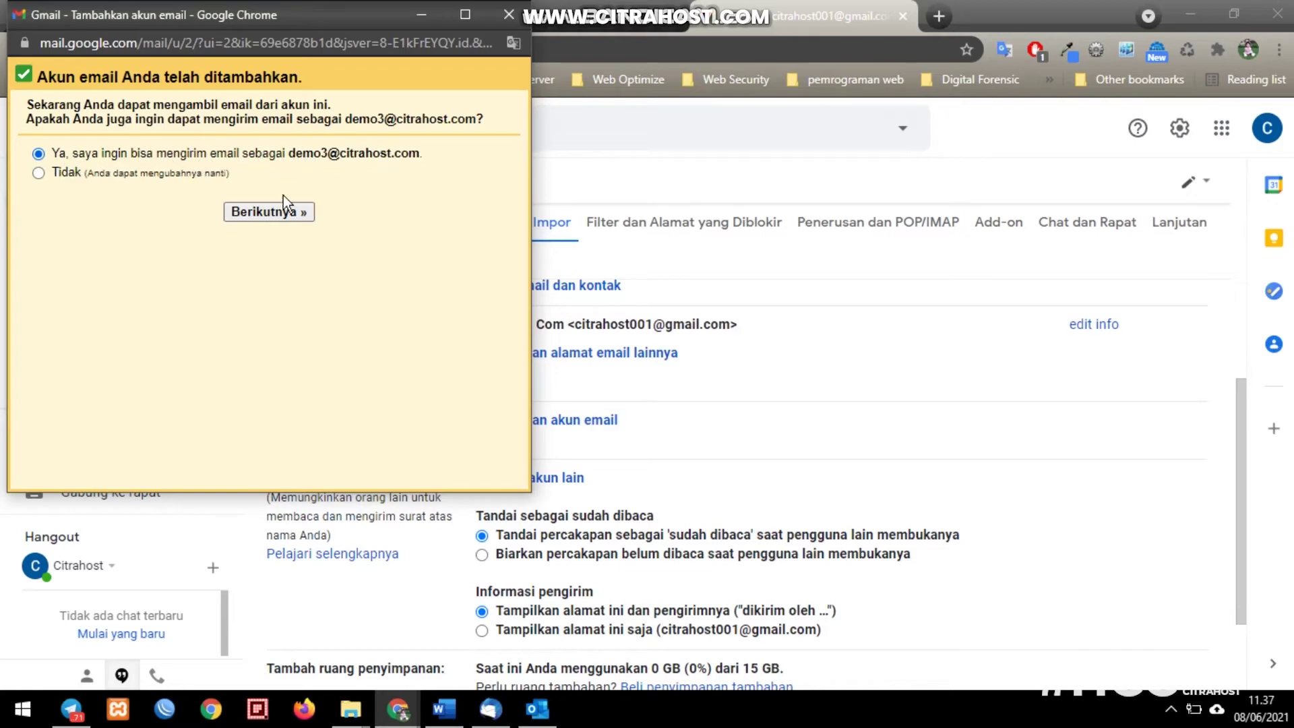
- Add the hosting address as a send-as alias via smtp.citrahost.com, port 587, TLS, with saved login
click(263, 212)
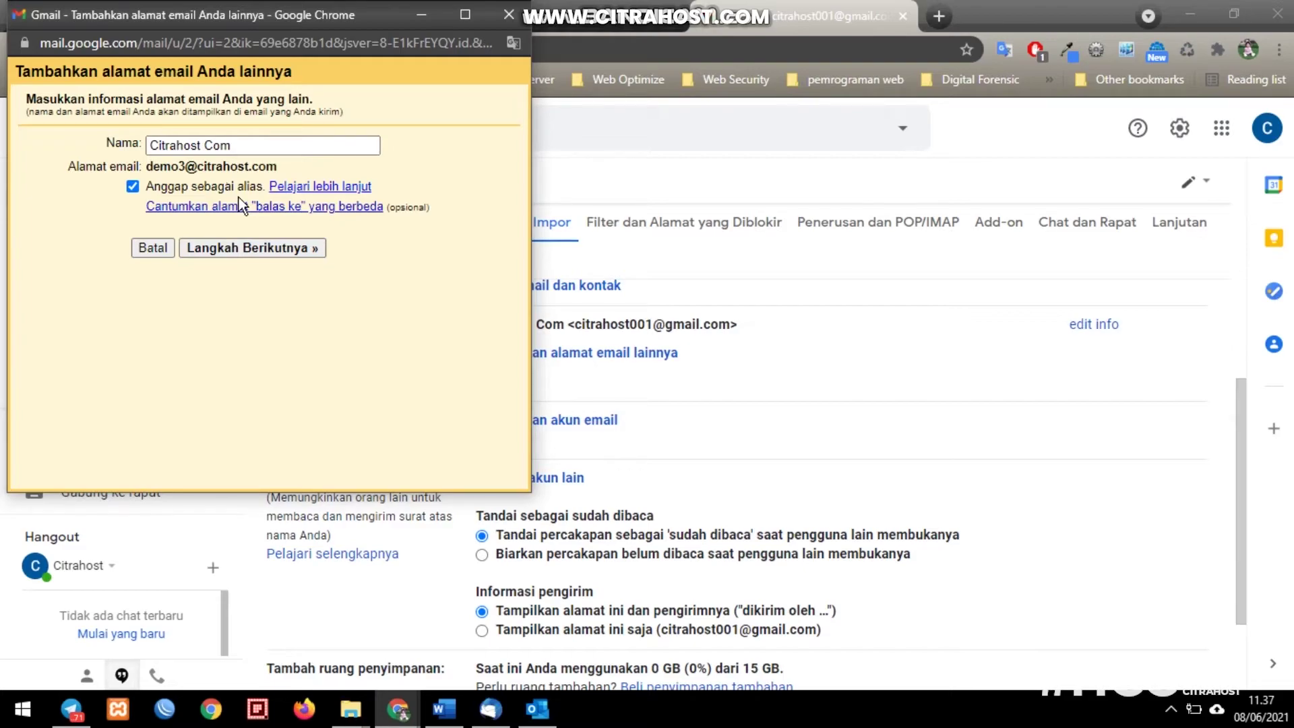
click(256, 256)
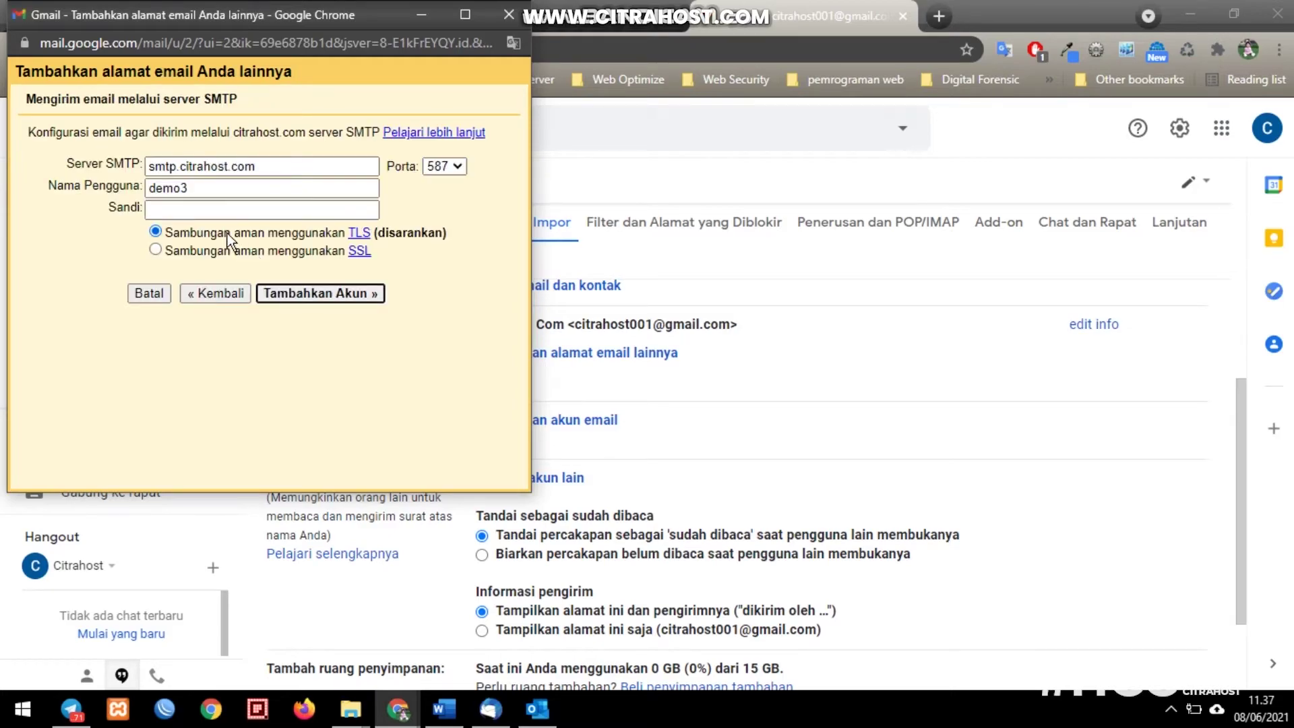
click(215, 209)
text(•••)
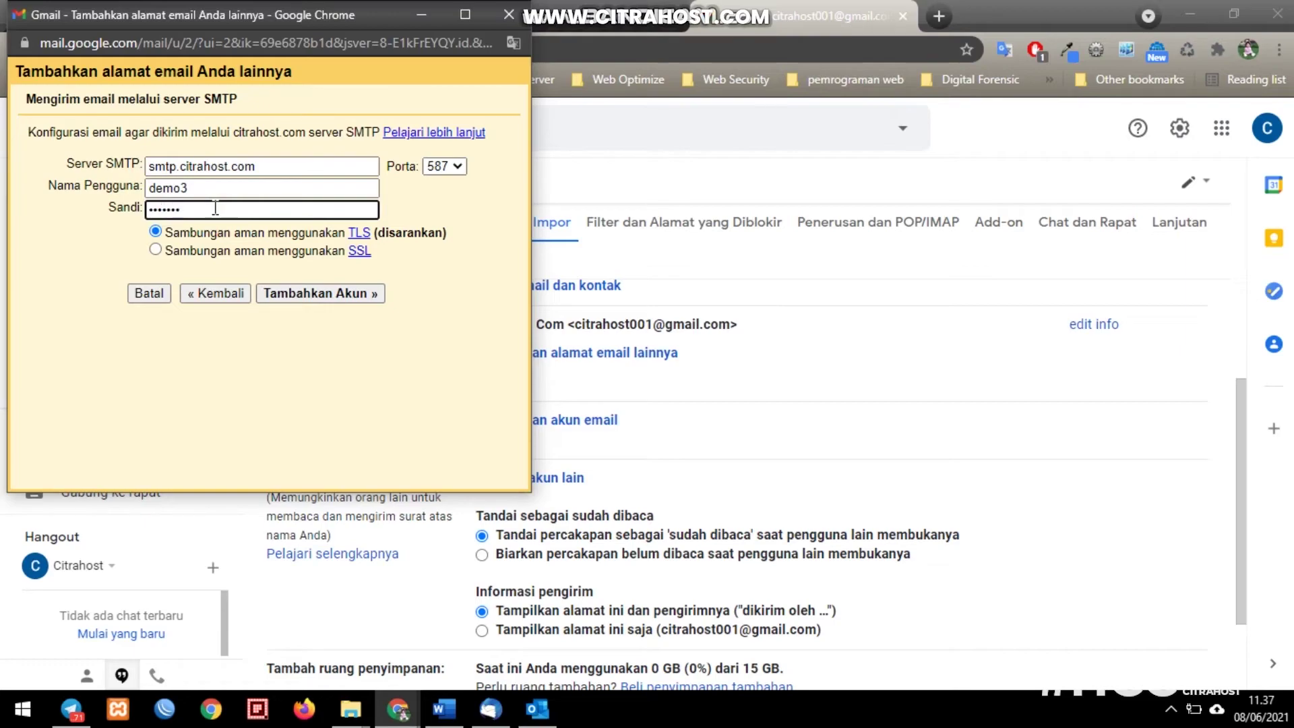
click(203, 187)
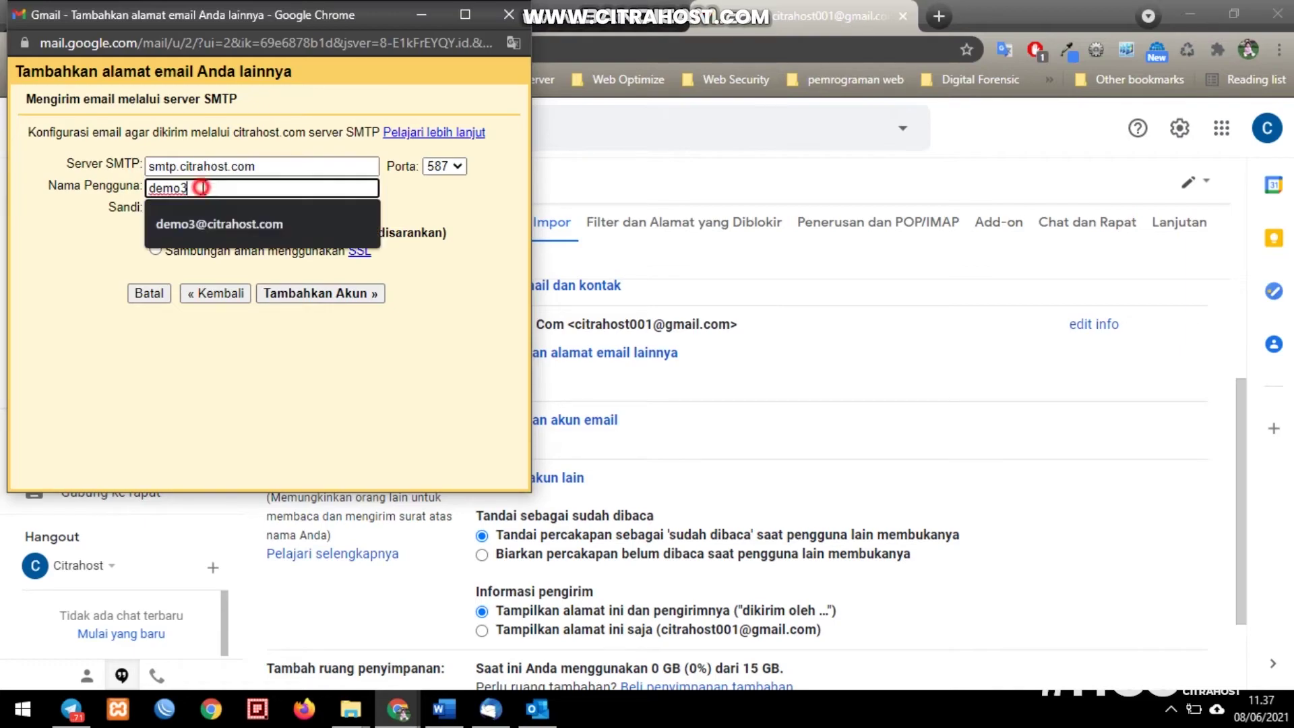
click(215, 223)
click(225, 209)
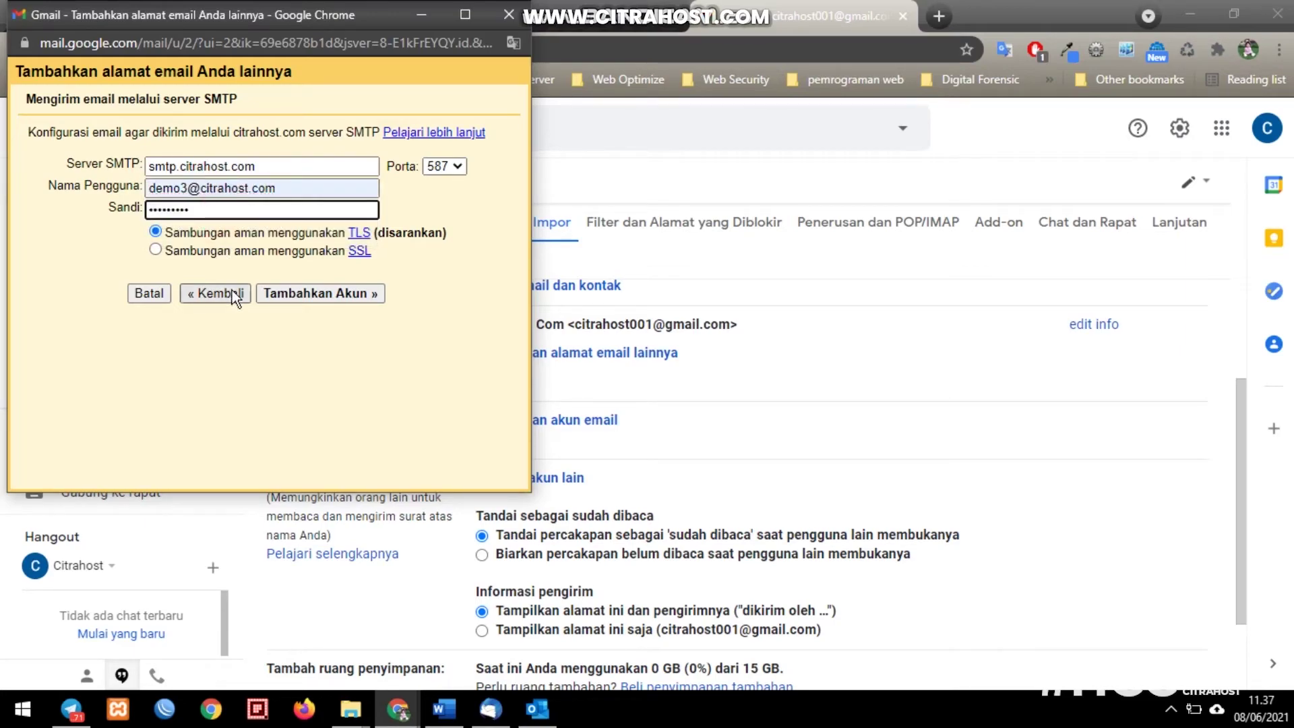
click(318, 289)
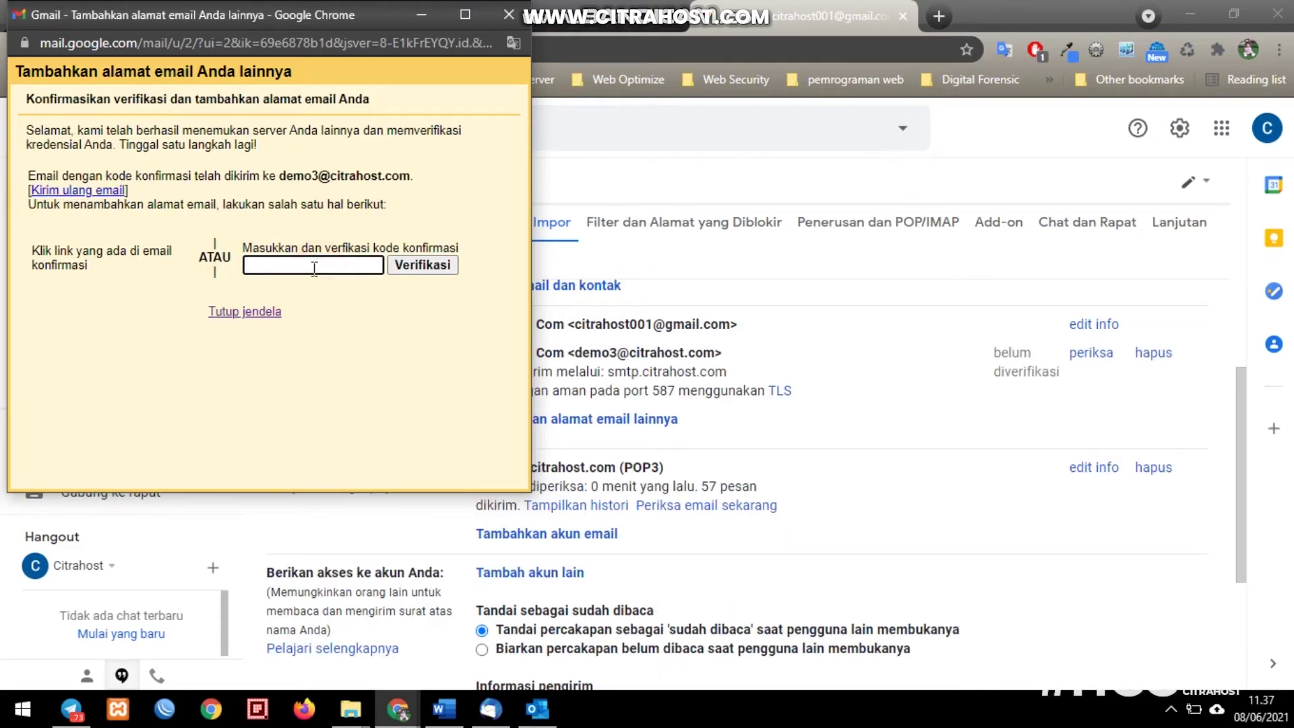
- Open the full hosting mailbox in Roundcube webmail from cPanel Email Accounts
click(420, 17)
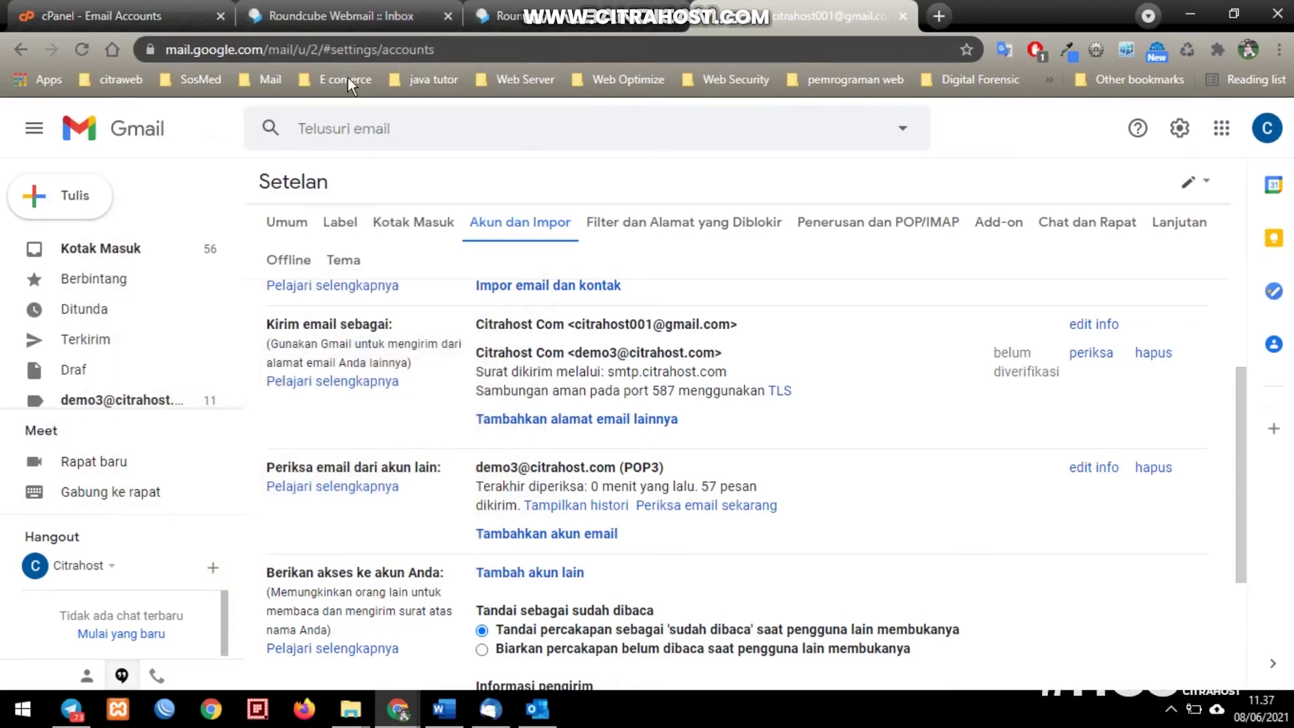
click(150, 20)
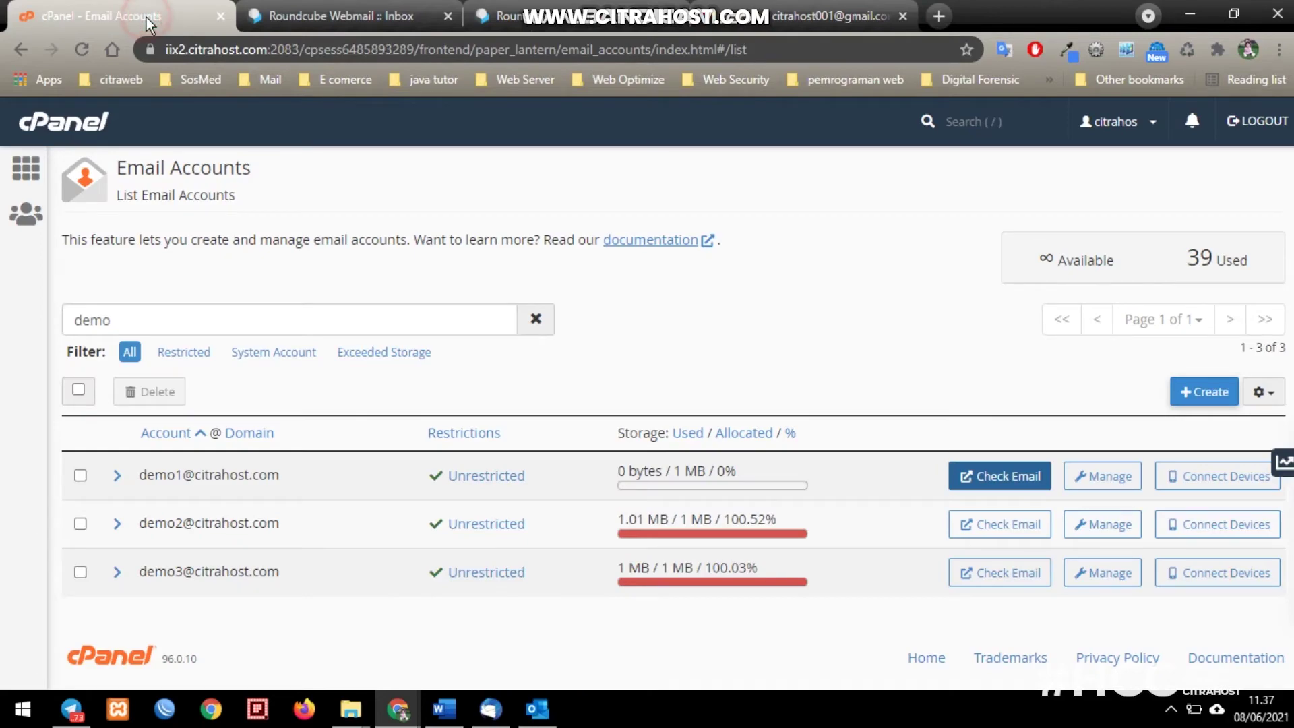
click(1007, 577)
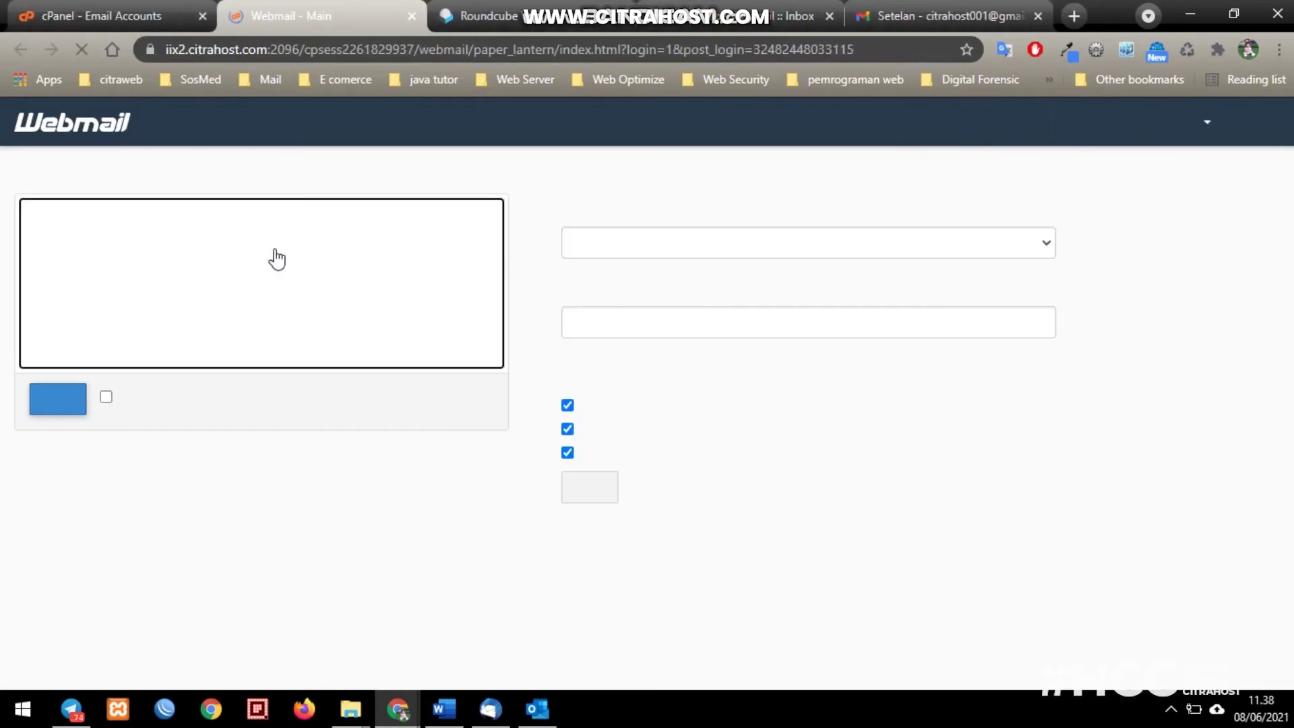
click(58, 400)
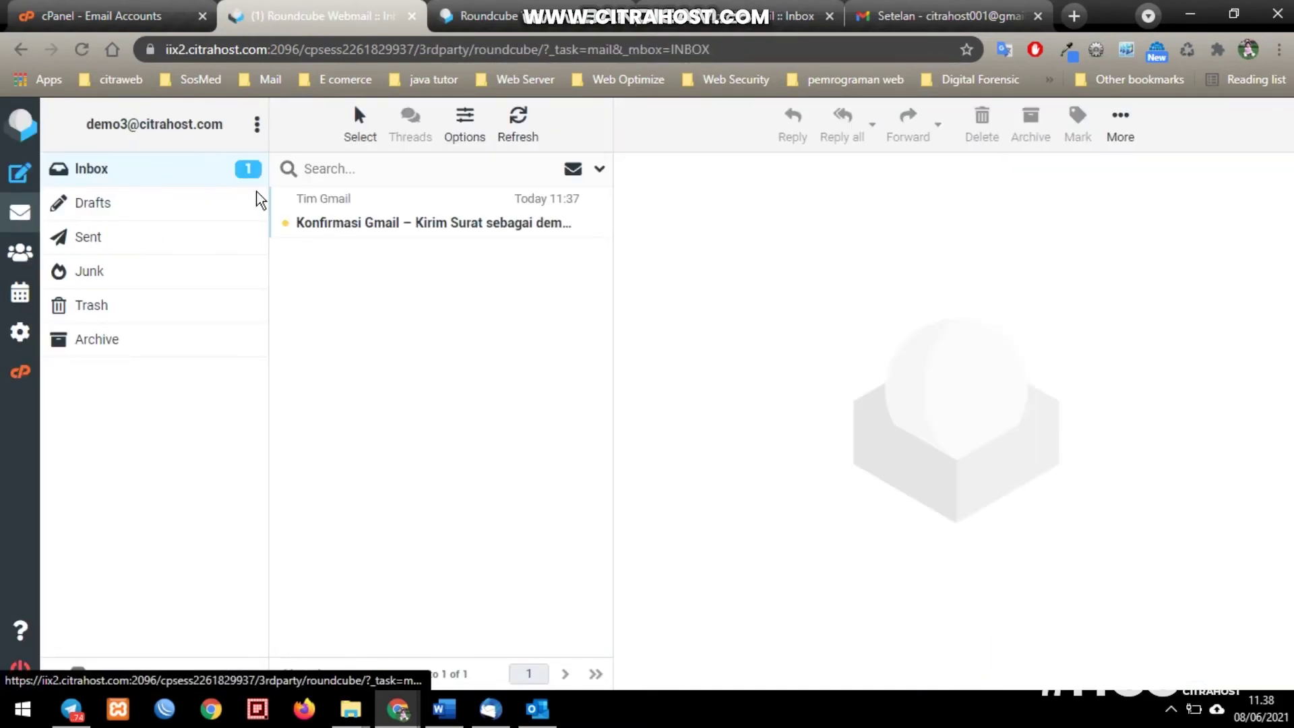
- Open the 'Konfirmasi Gmail' message and follow its link to confirm sending as the hosting address
click(492, 228)
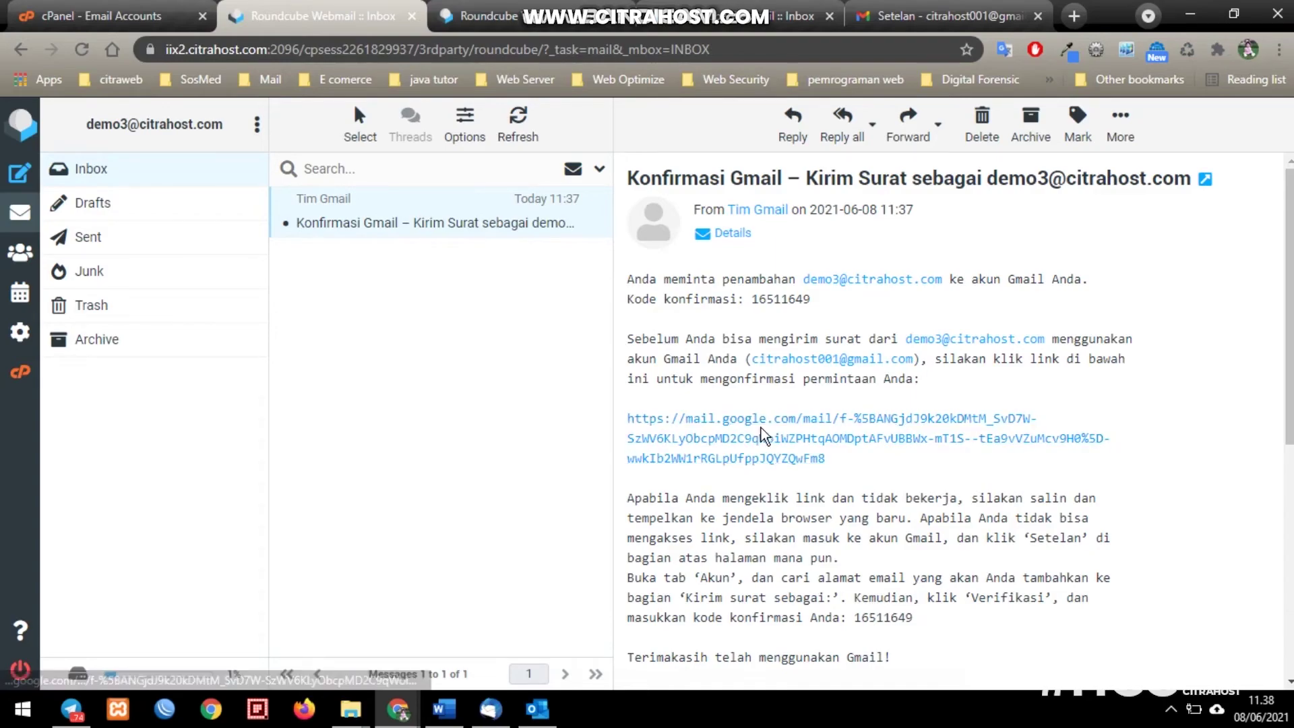
click(763, 425)
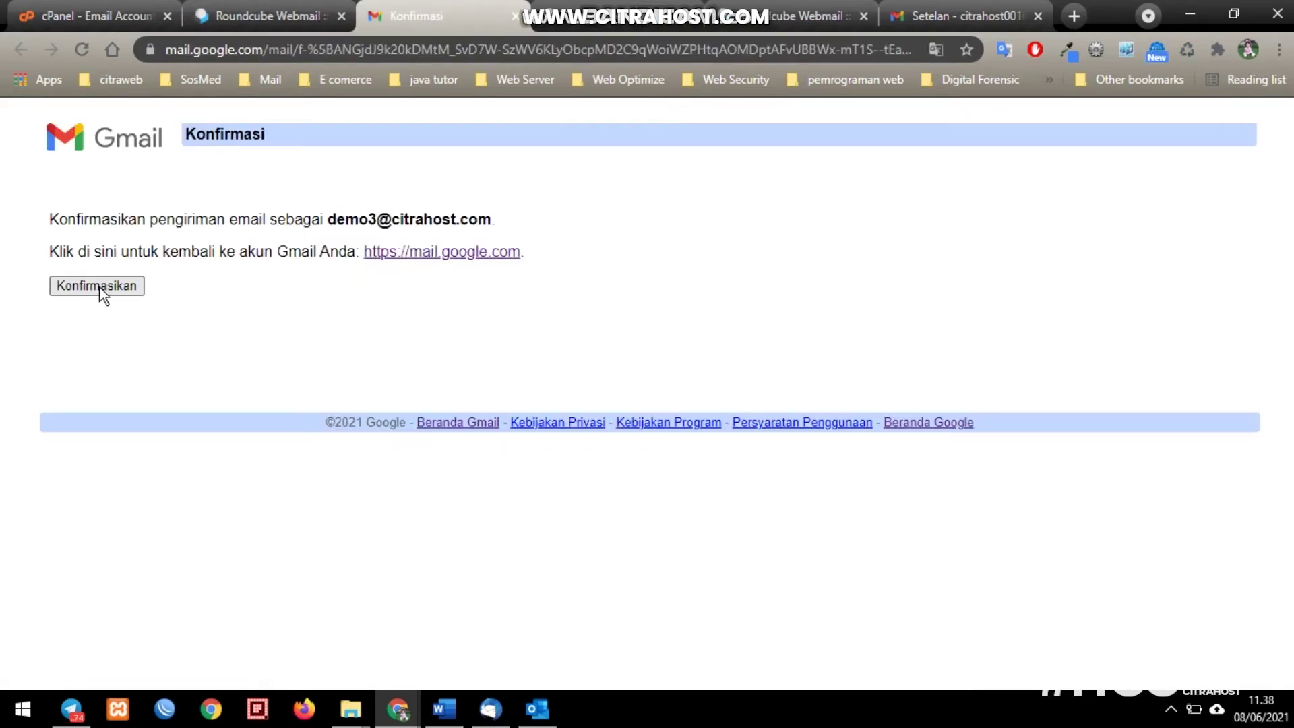
click(100, 288)
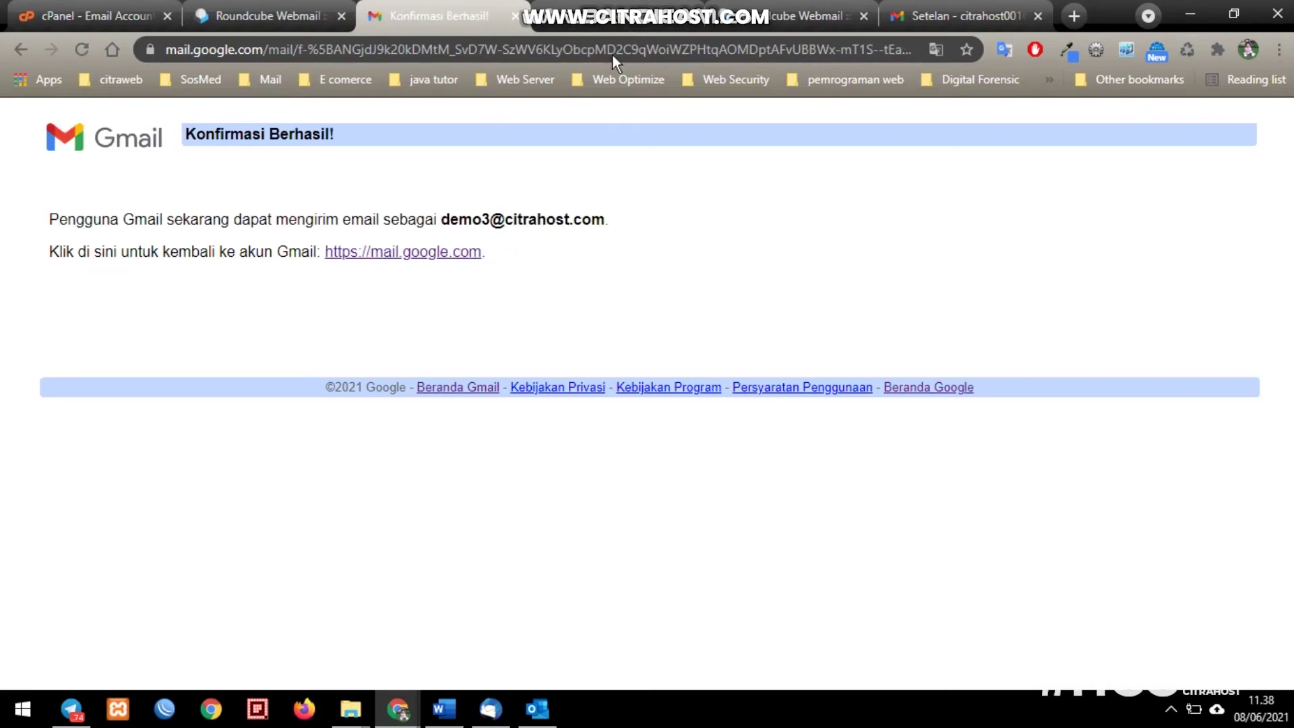
- Return to Gmail and open the demo3 label listing its 11 imported messages dated 7 Jun
click(932, 5)
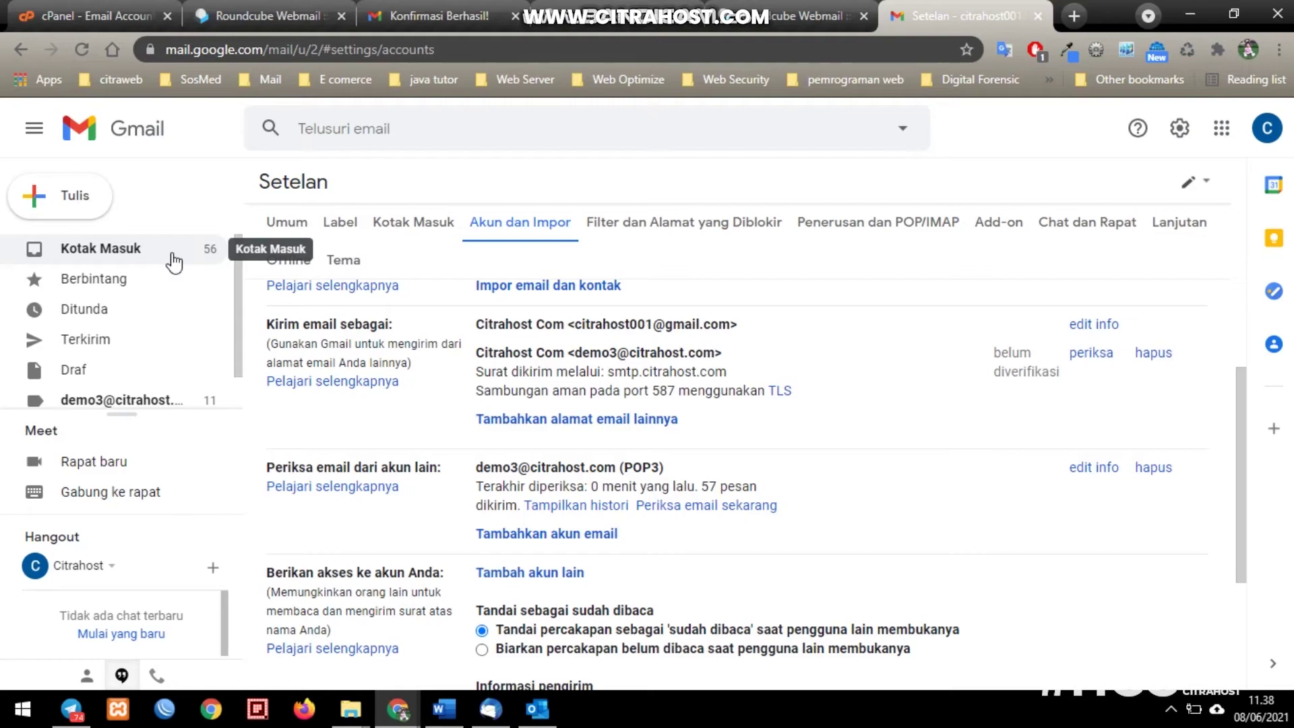
click(174, 260)
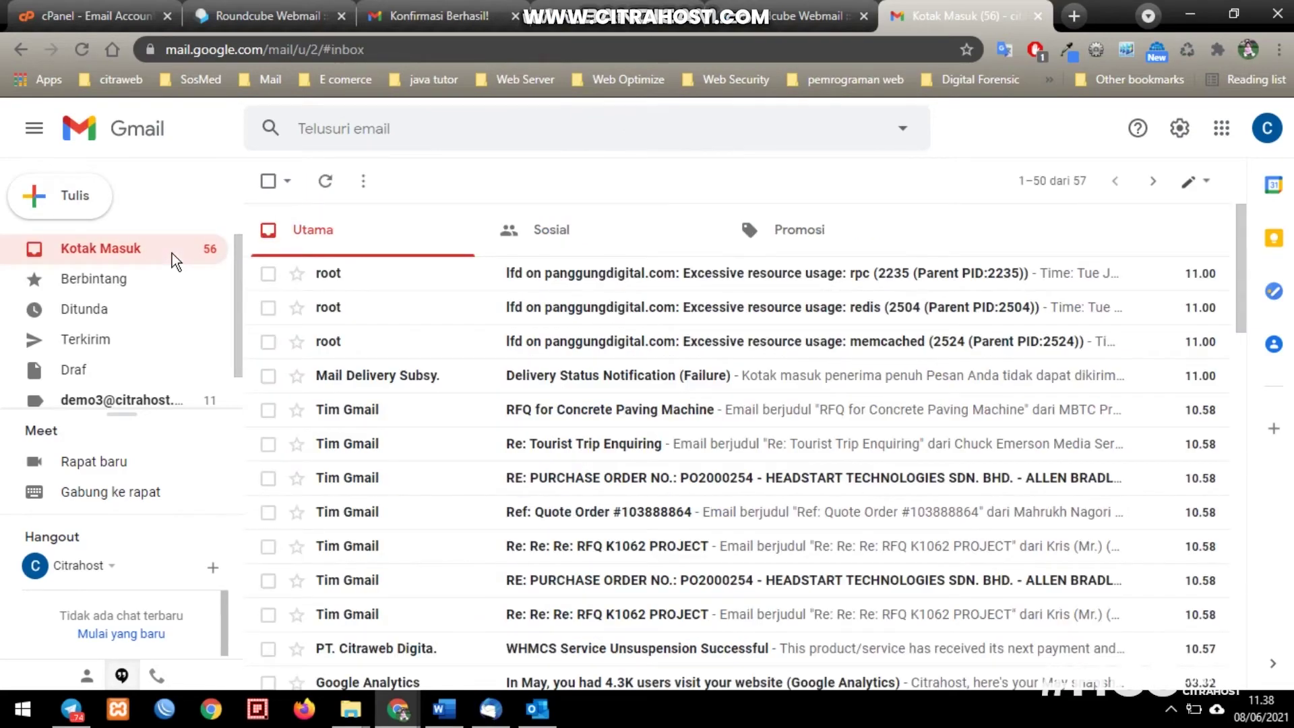
click(138, 403)
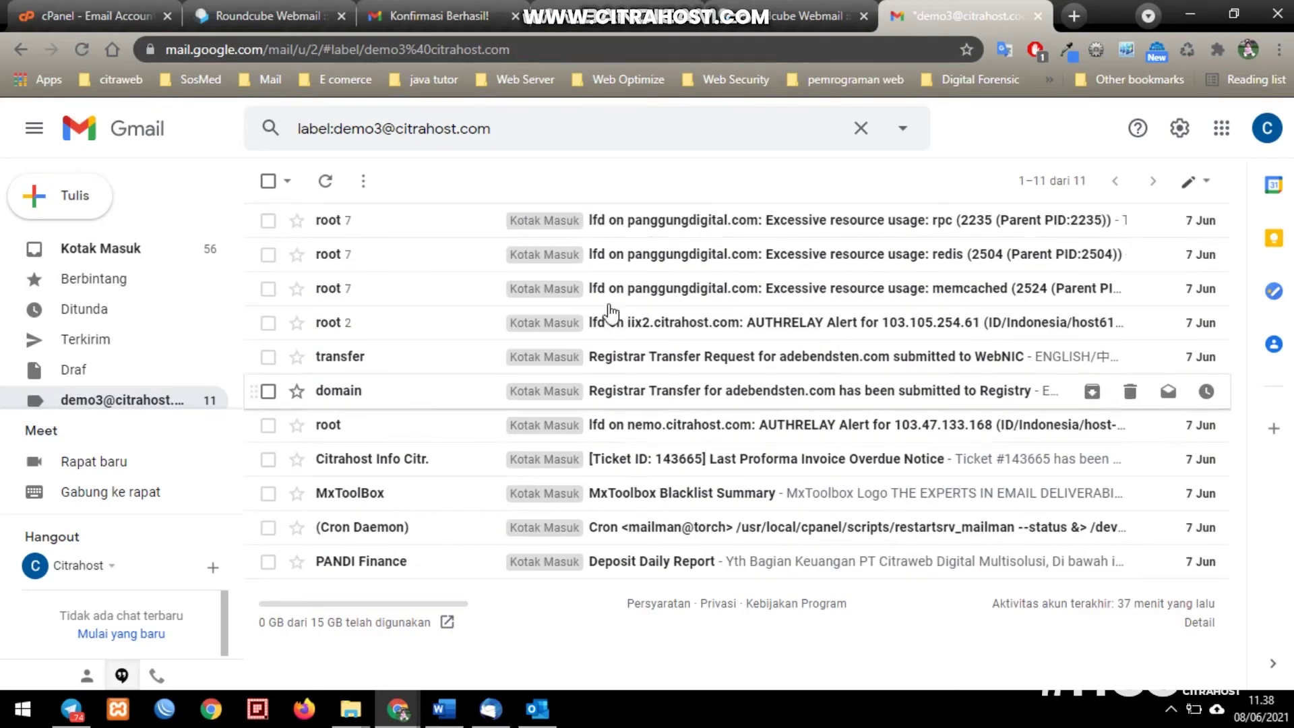
- Reload the cPanel email accounts and search demo3 to check its 6.81 KB usage
click(156, 18)
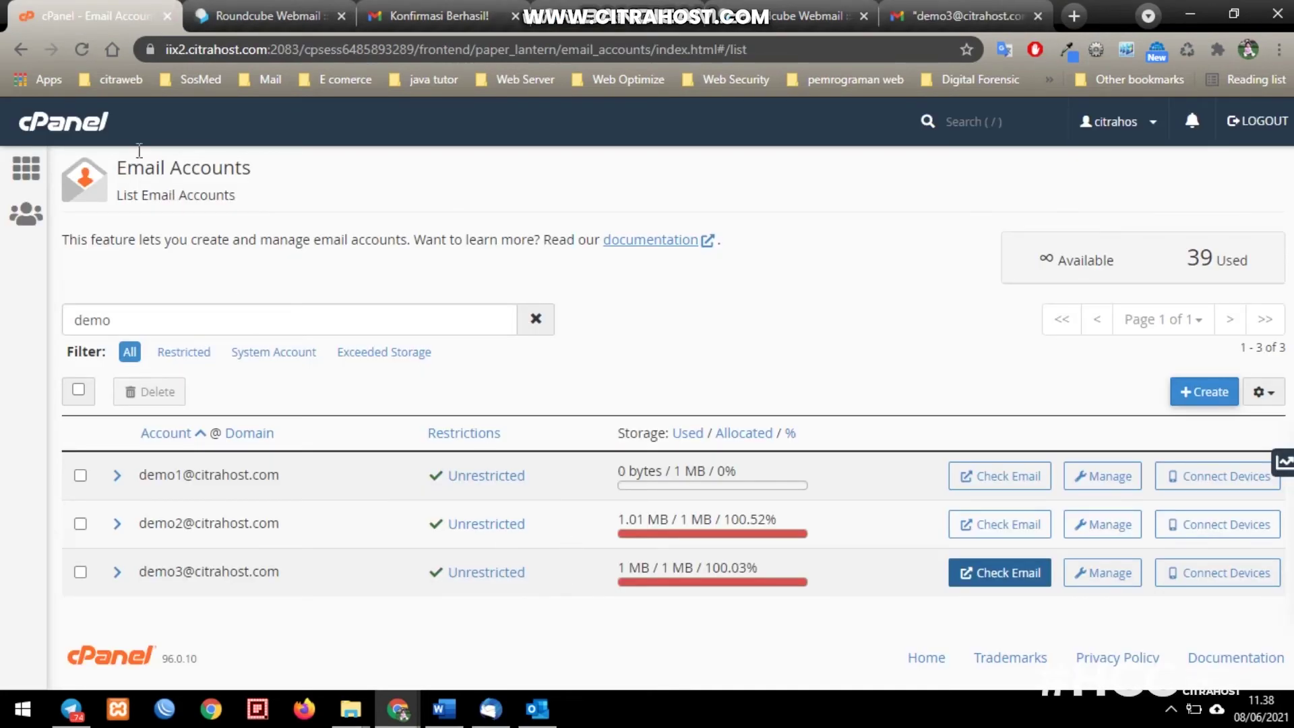
click(85, 51)
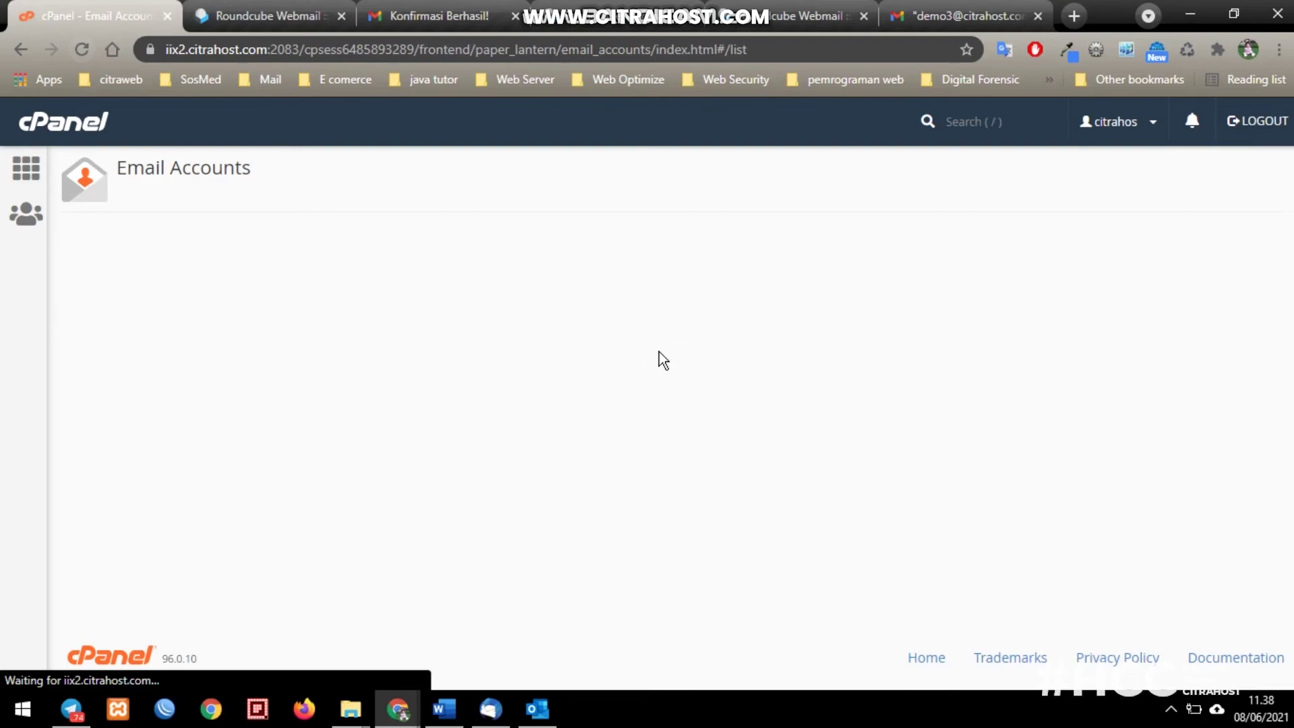
scroll(370, 289, down, 2)
scroll(341, 226, up, 2)
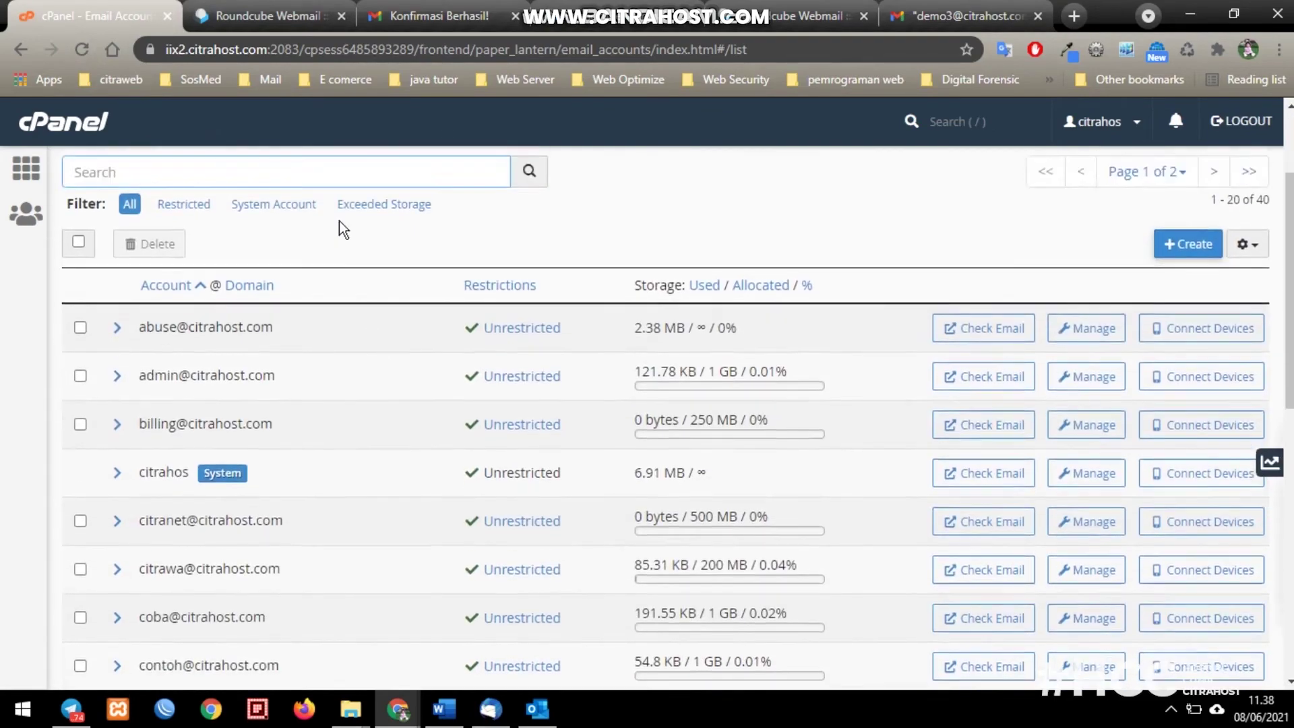
text(demo3)
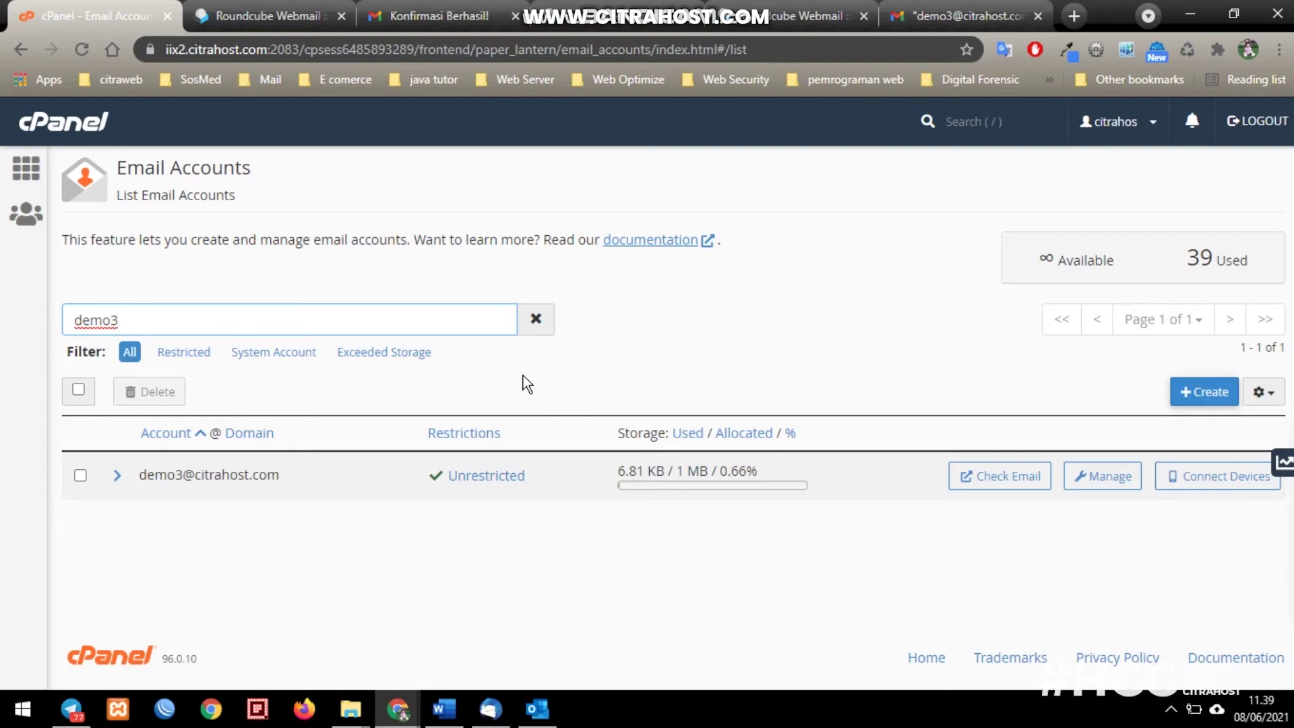
click(909, 10)
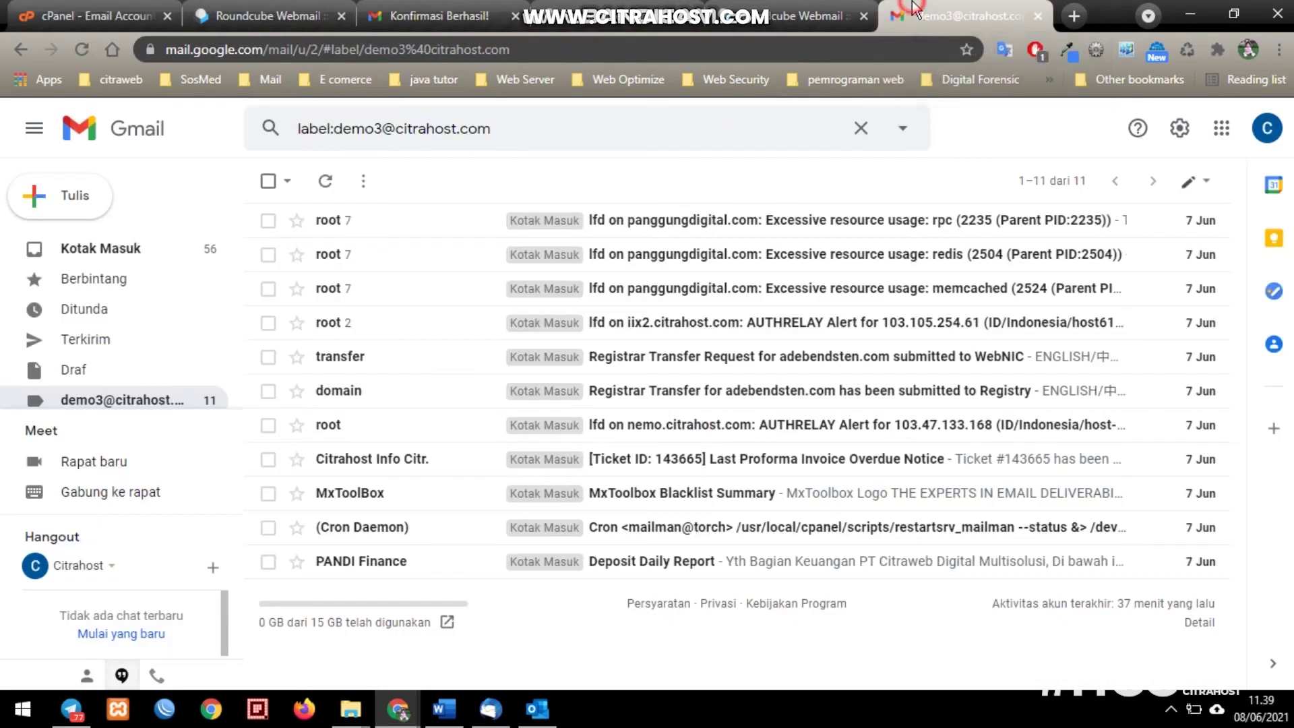
- Look over the Gmail inbox and the demo3 label's messages again
click(141, 249)
click(145, 403)
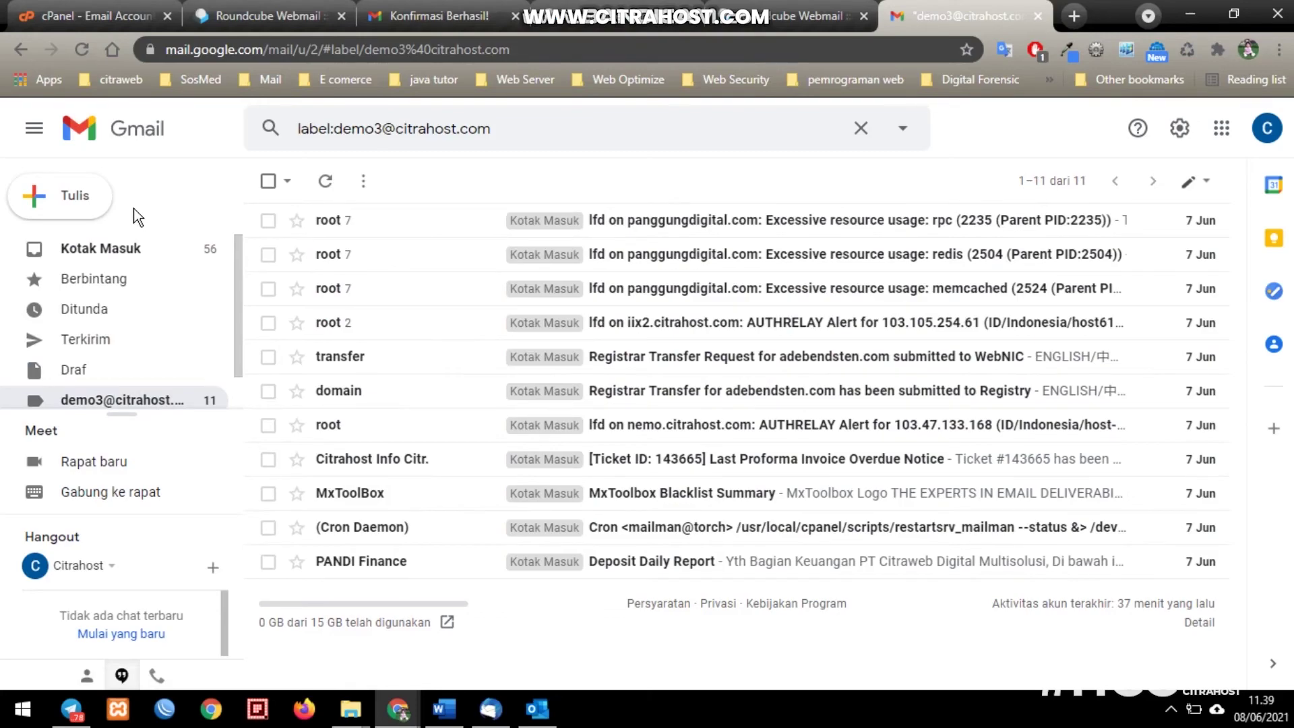
click(70, 198)
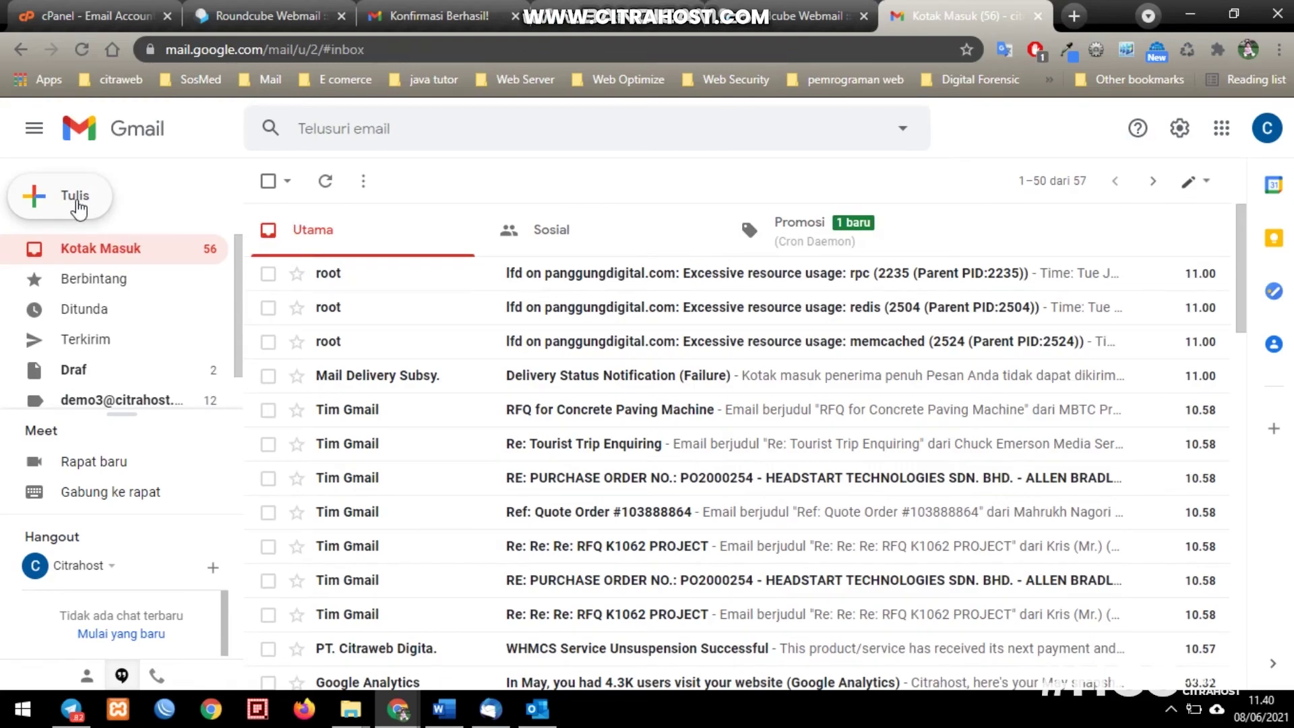
- Start a new message from the demo3 hosting address to the Gmail recipient's address
click(76, 202)
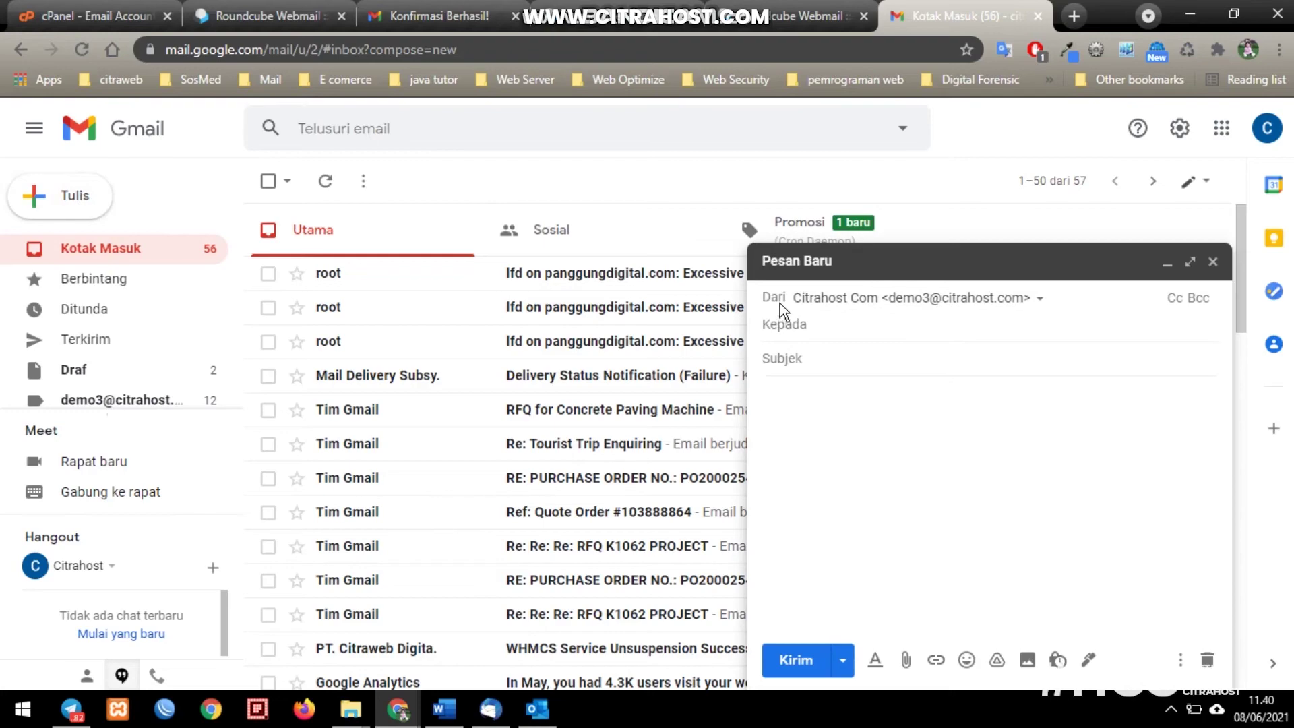
click(927, 301)
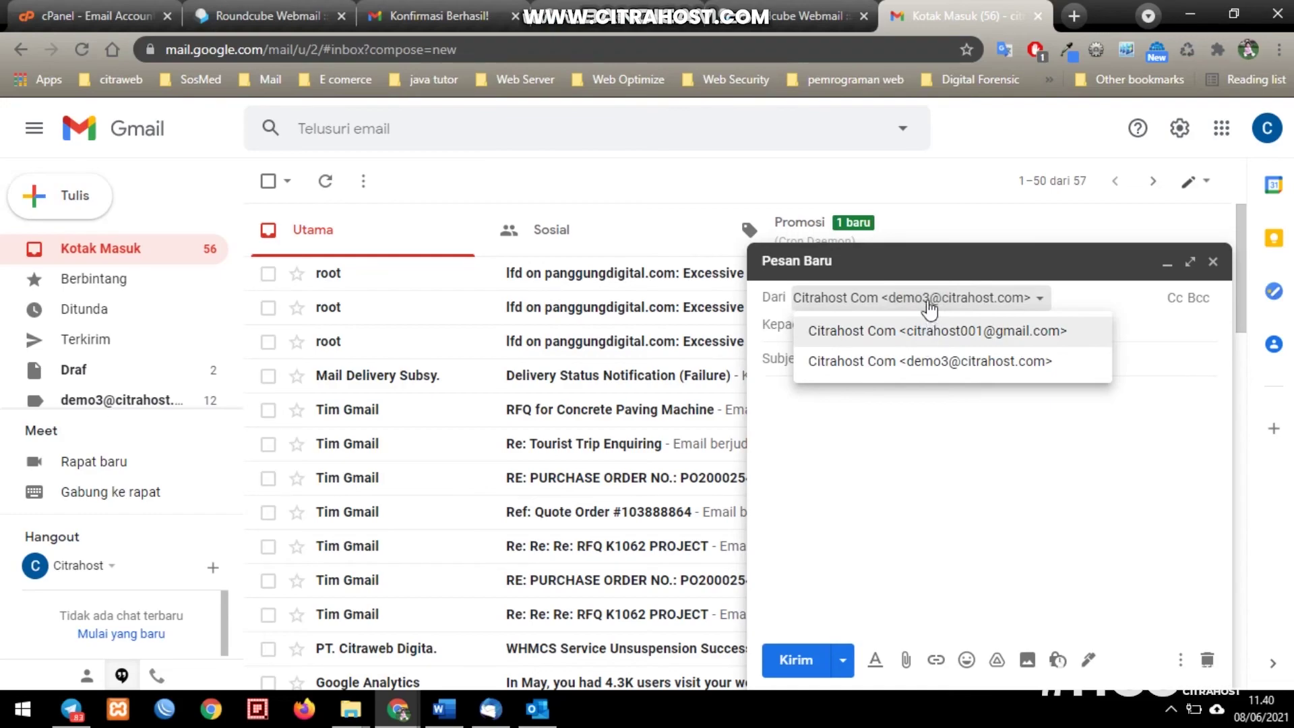
click(930, 374)
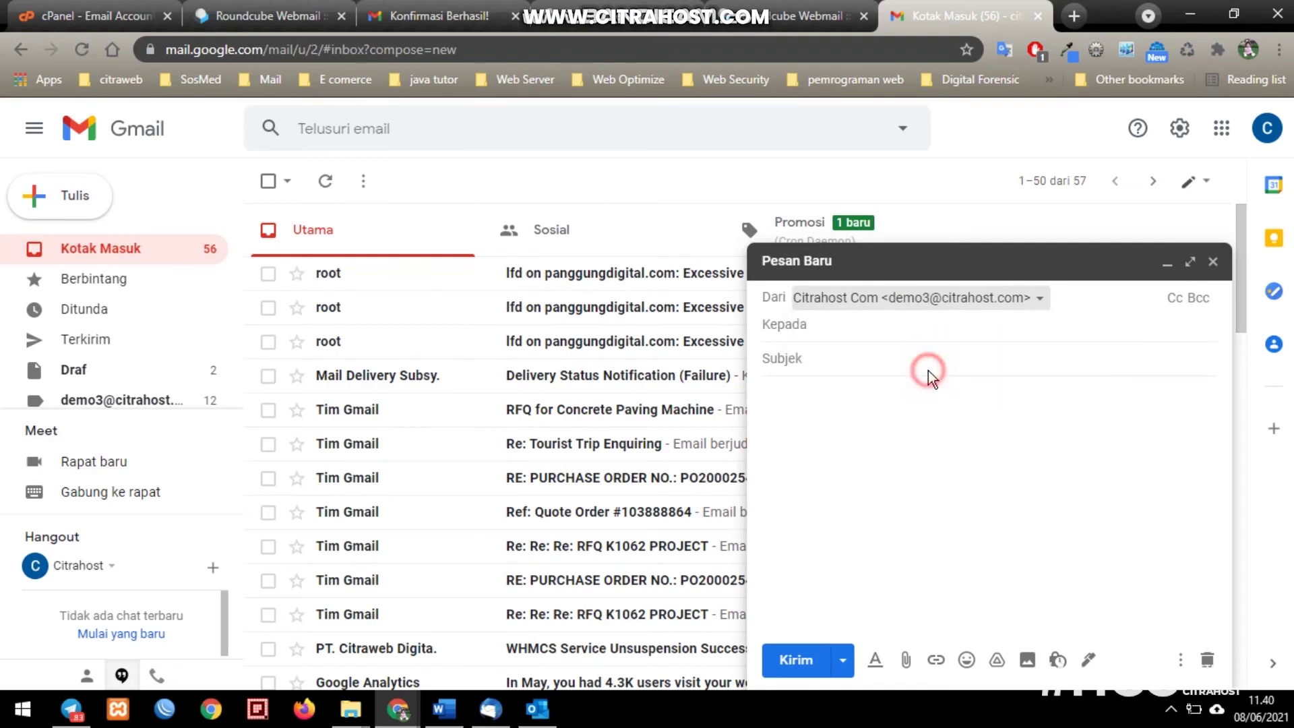
click(817, 326)
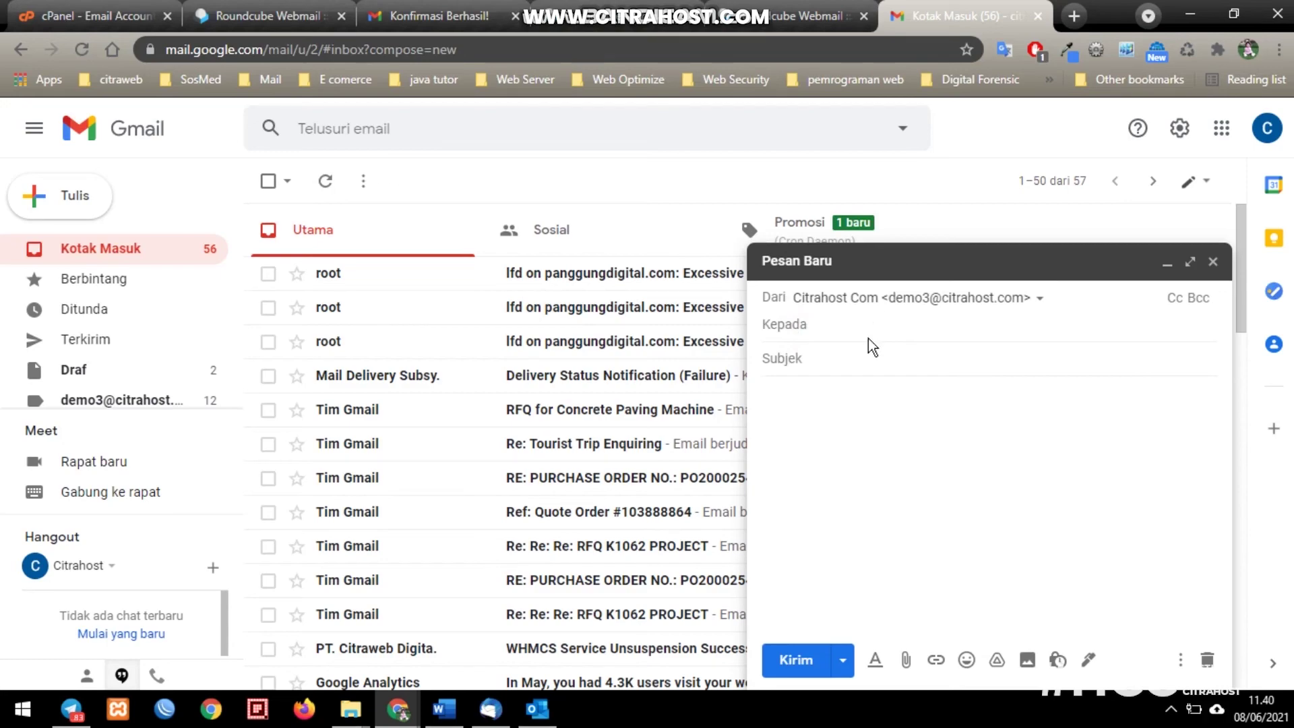
click(898, 356)
click(897, 356)
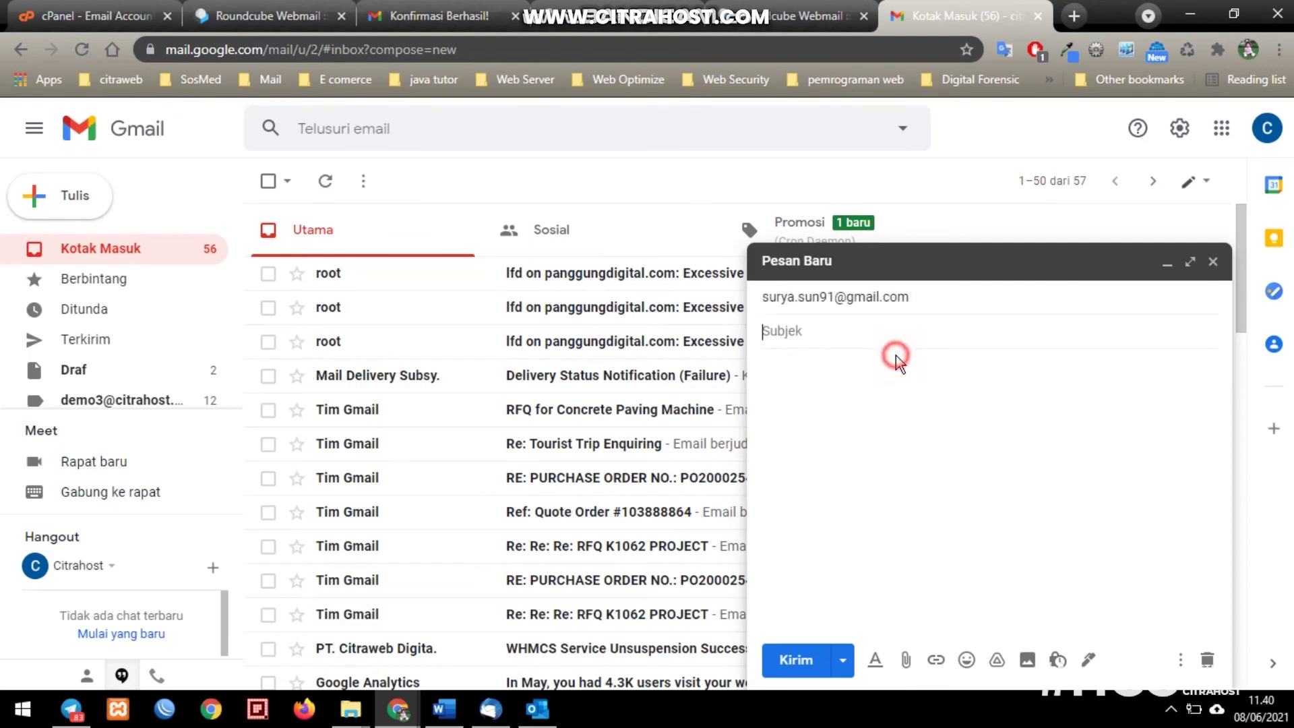
- Enter 'test' as subject and body, send it, and refresh the inbox
click(869, 333)
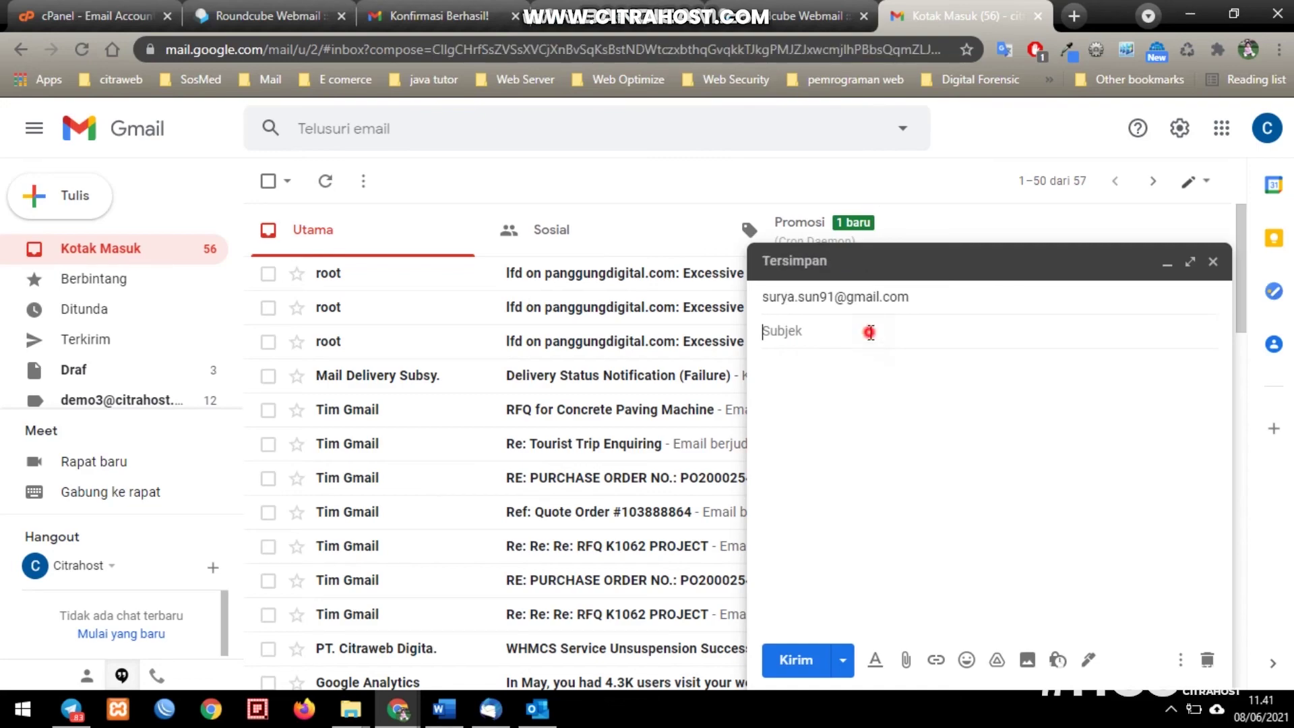
text(test)
click(864, 395)
text(test)
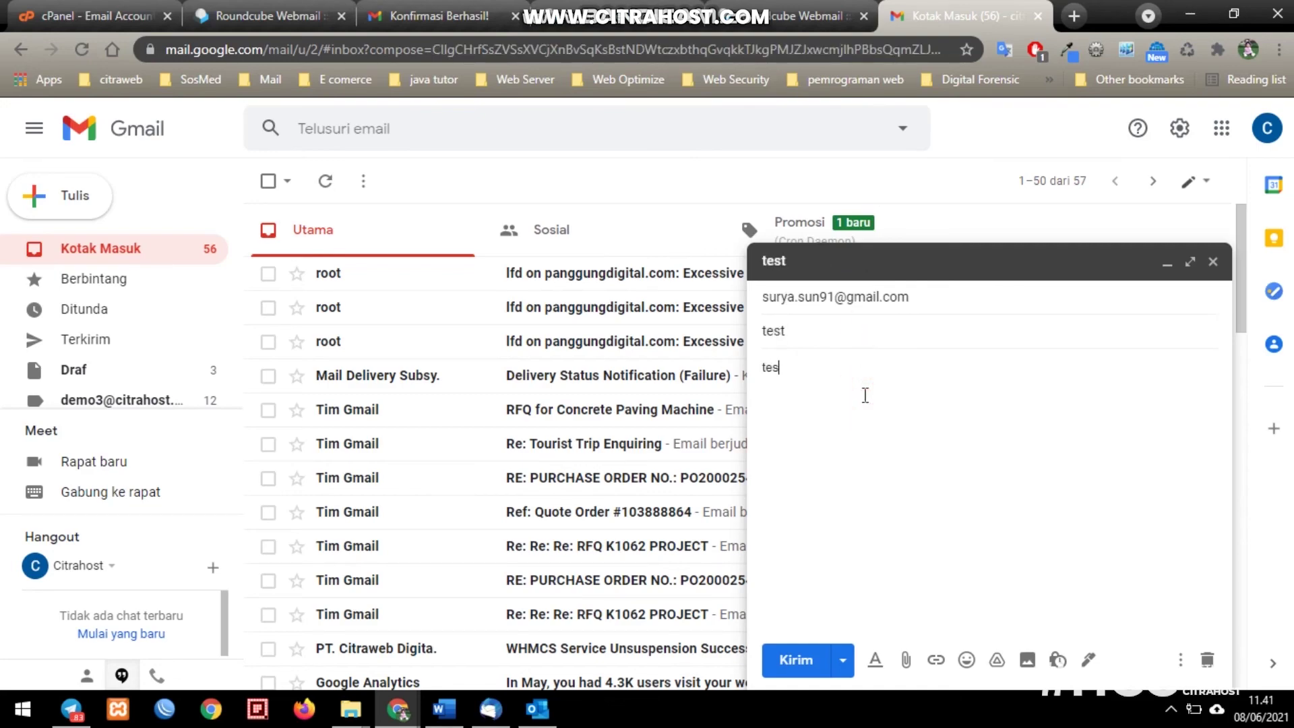
click(795, 659)
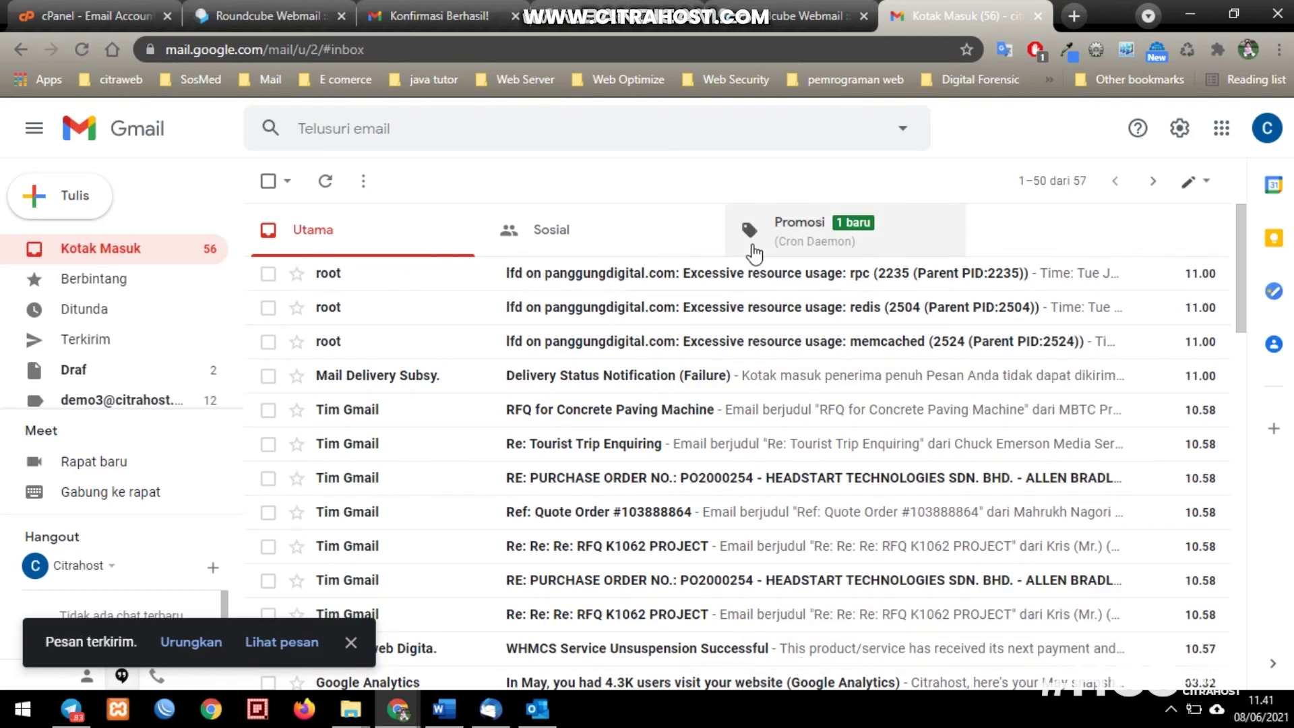
click(139, 253)
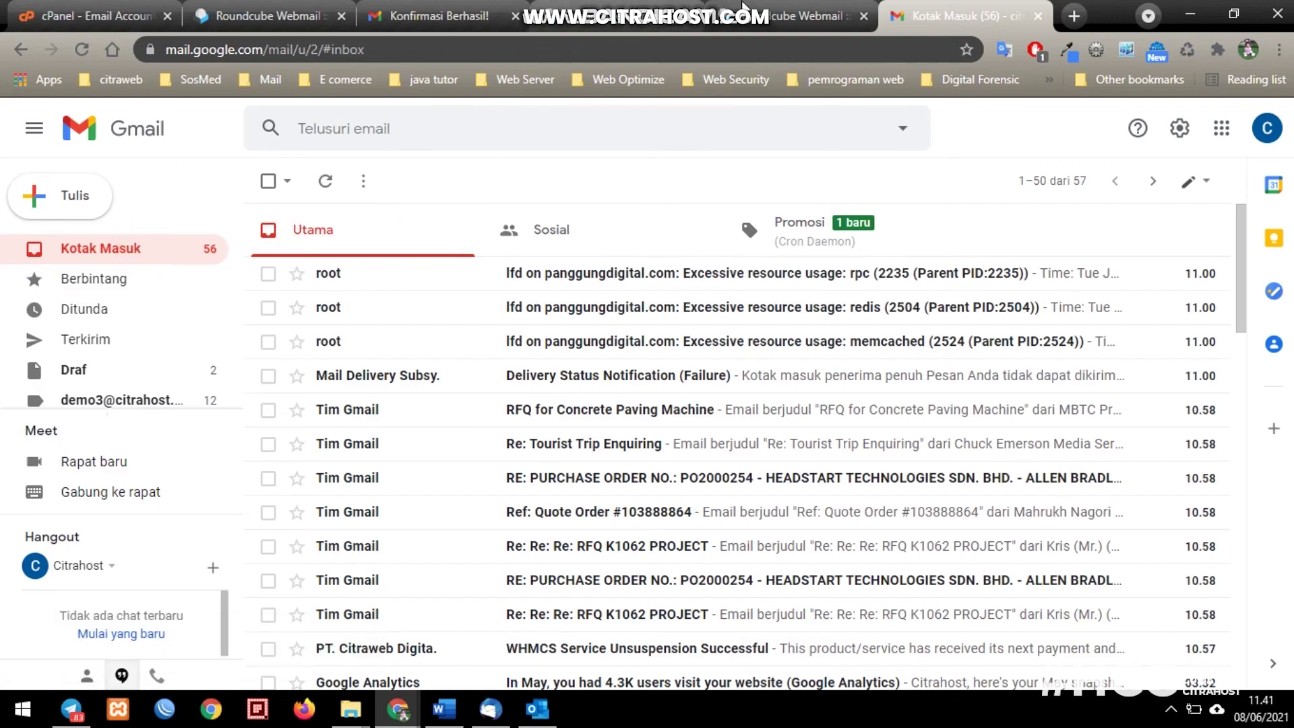
mouse_move(753, 9)
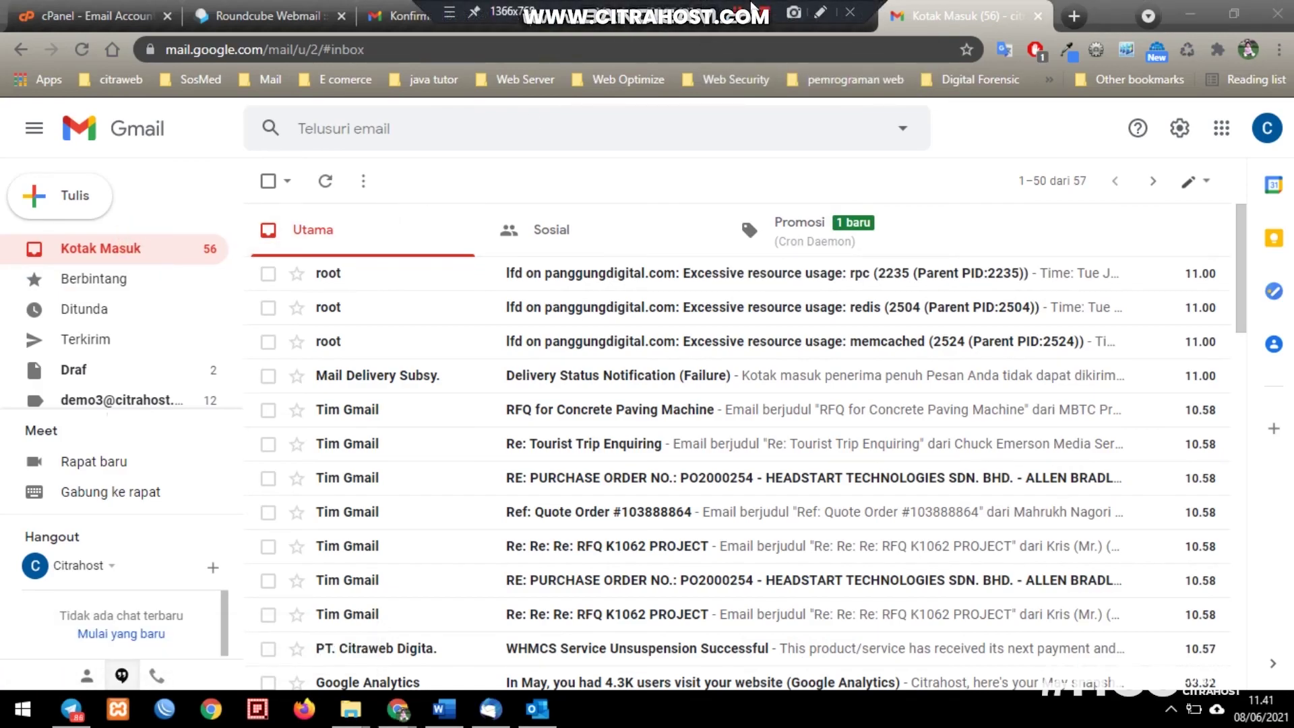